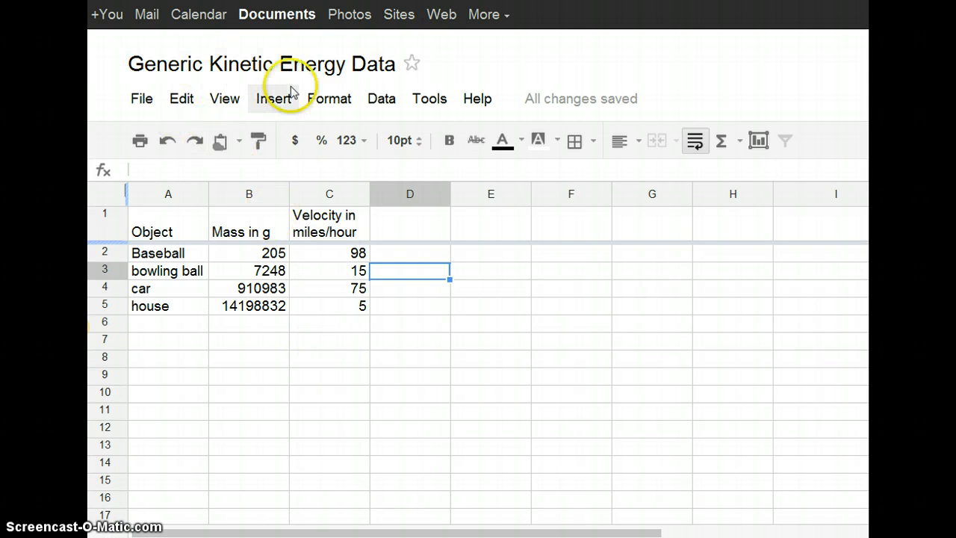
Enter the column header "Kinetic E (J)" in cell D1
click(404, 224)
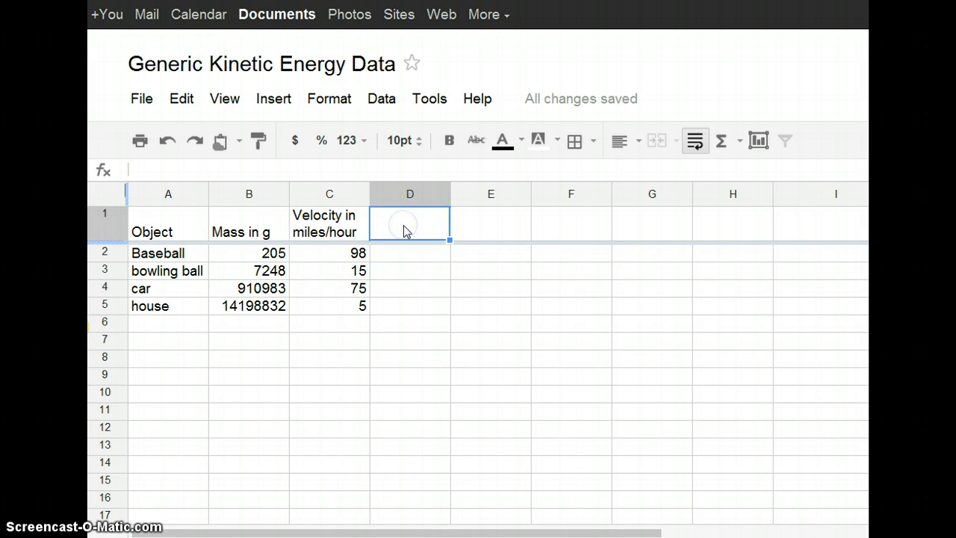
text(Kinetic )
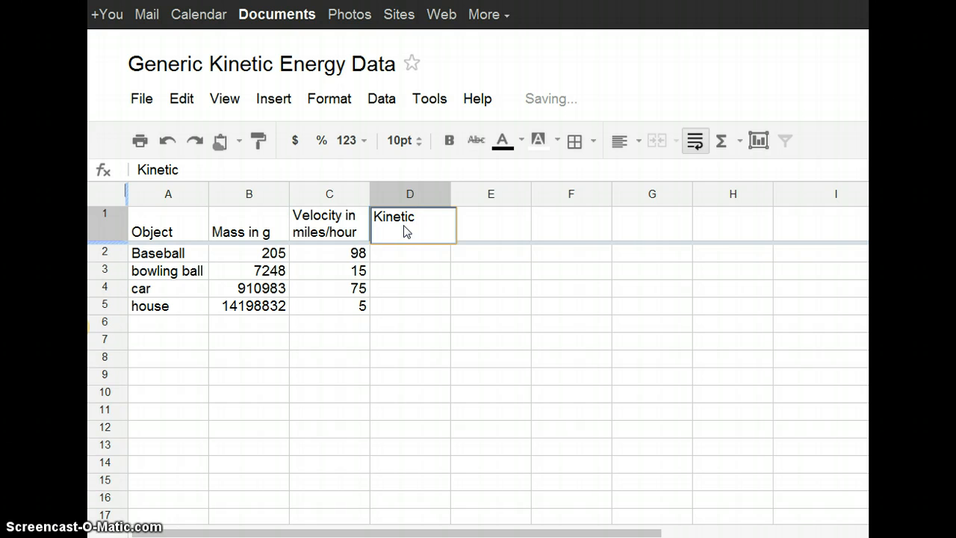
text(E)
key(Return)
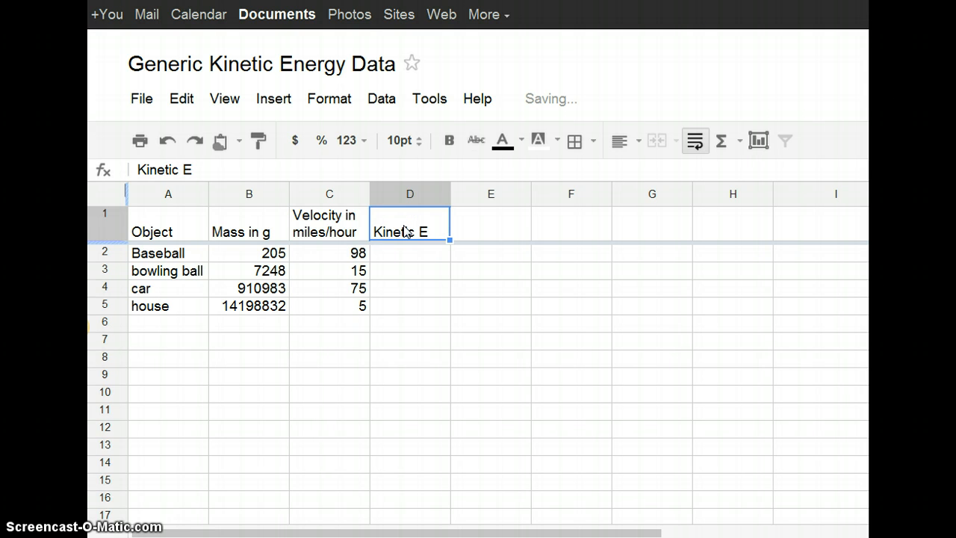
click(410, 239)
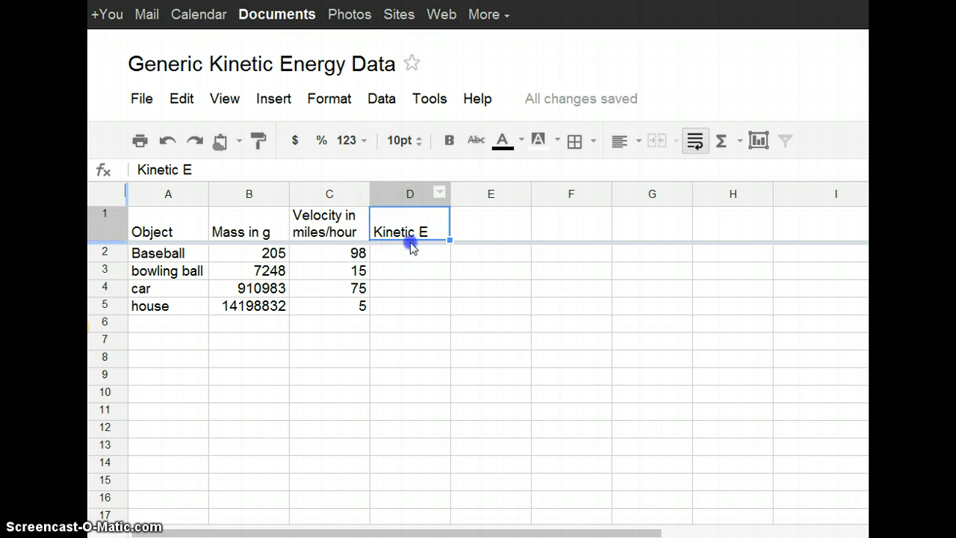
click(226, 170)
text(()
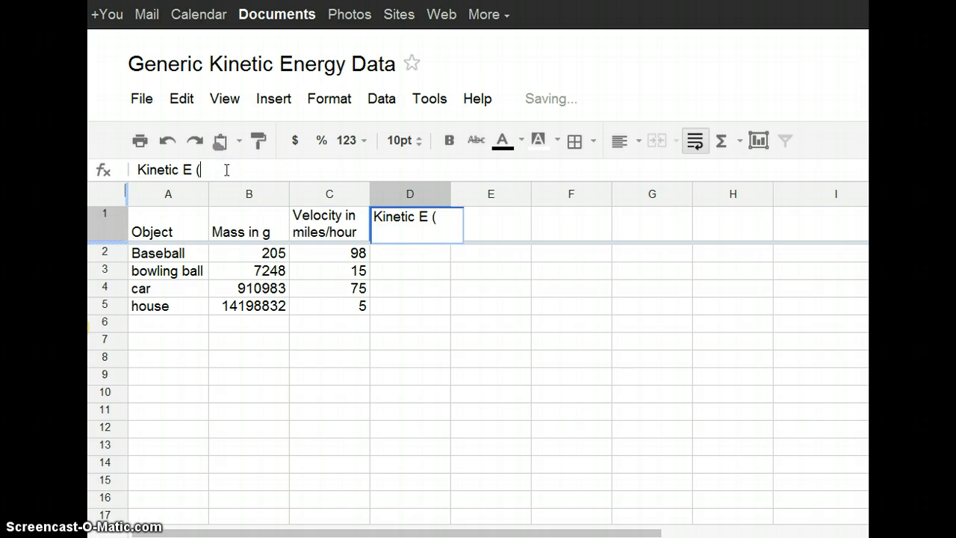
text(J))
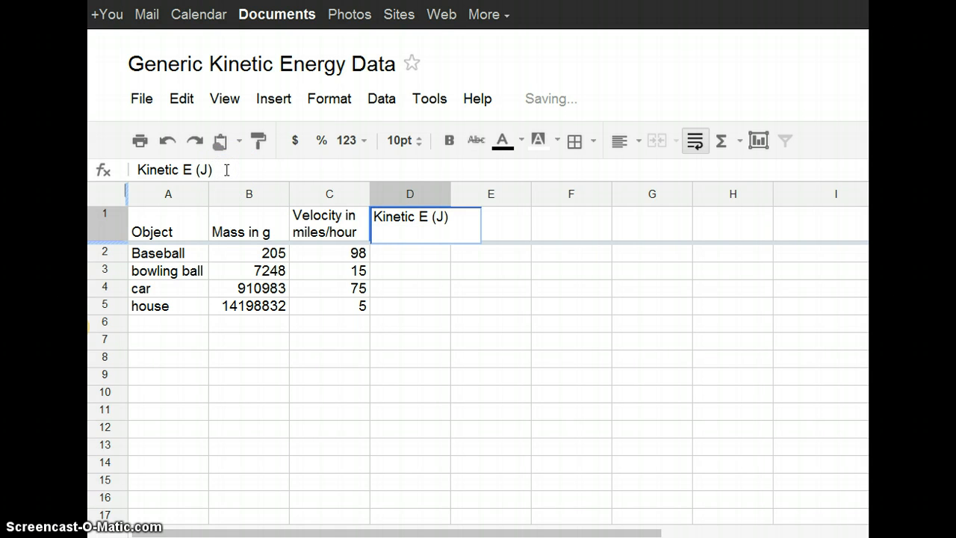
key(Return)
Enter the note "KE = 1/2 m v2" in cell B8 and widen column B so it fits on one line
click(259, 363)
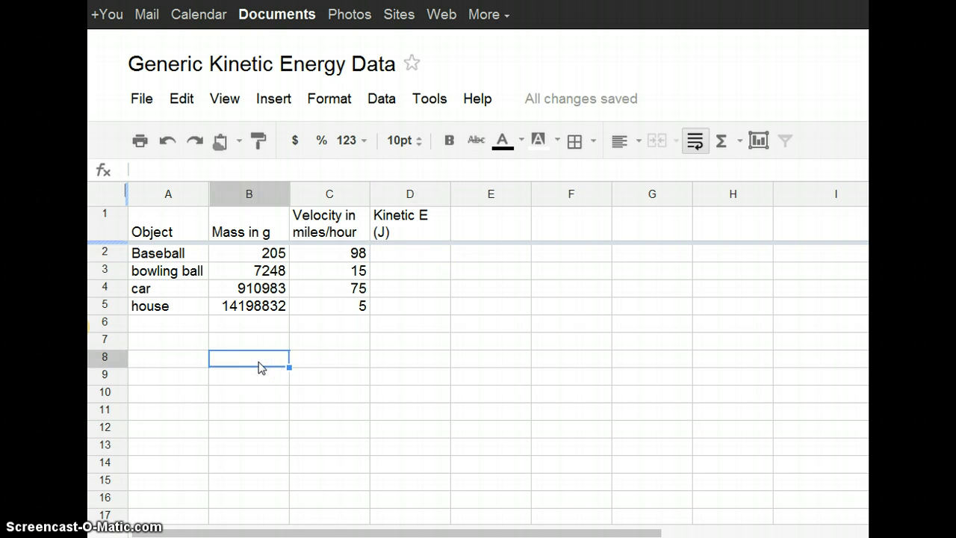
text(KE = 1)
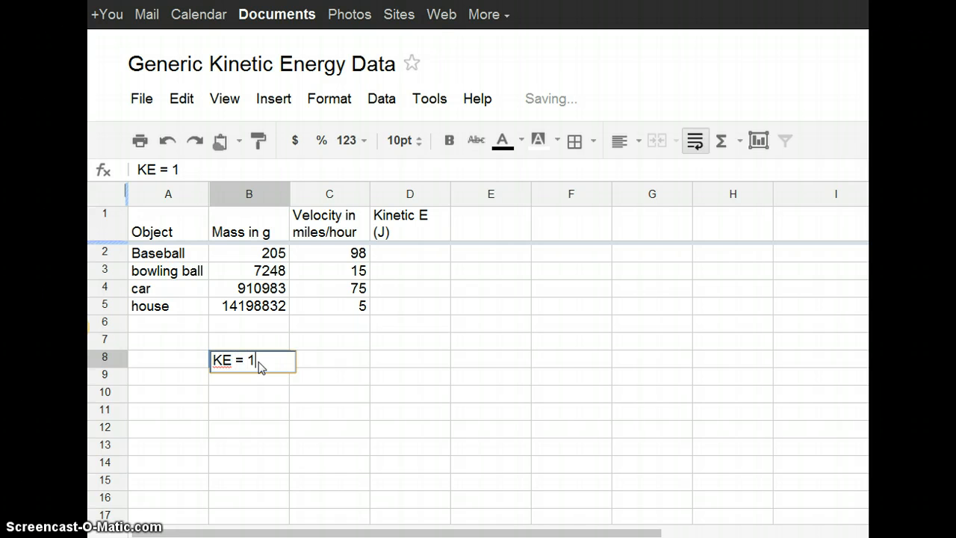
text(/2 m v2)
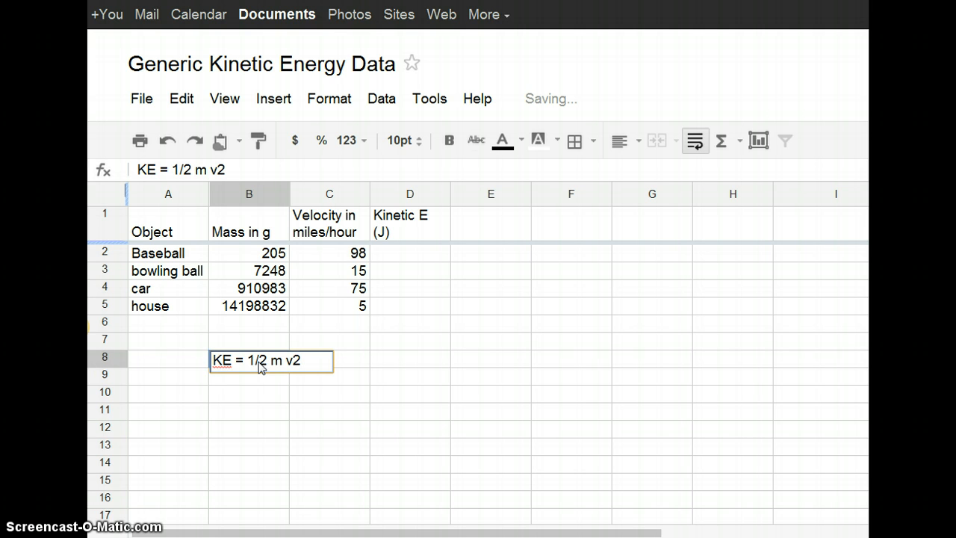
key(Return)
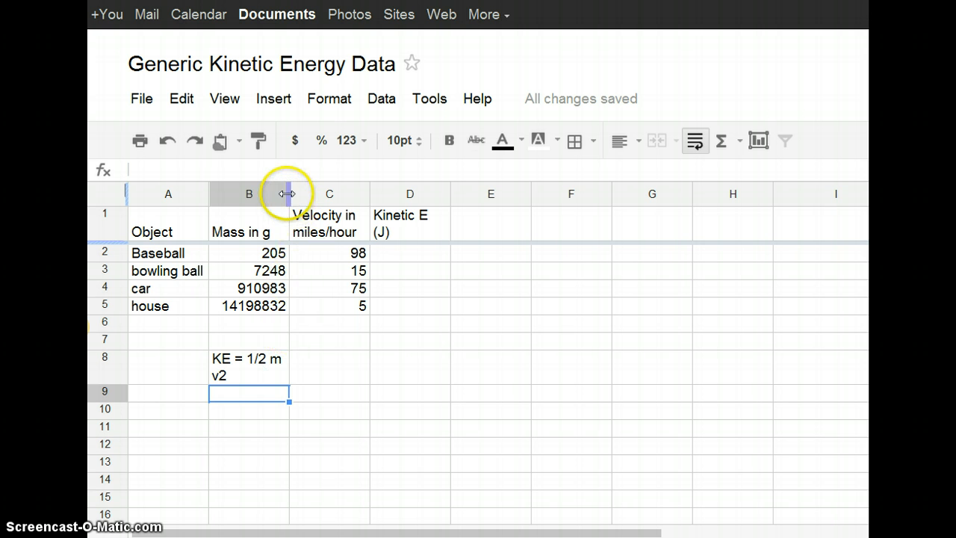
drag(290, 193, 316, 194)
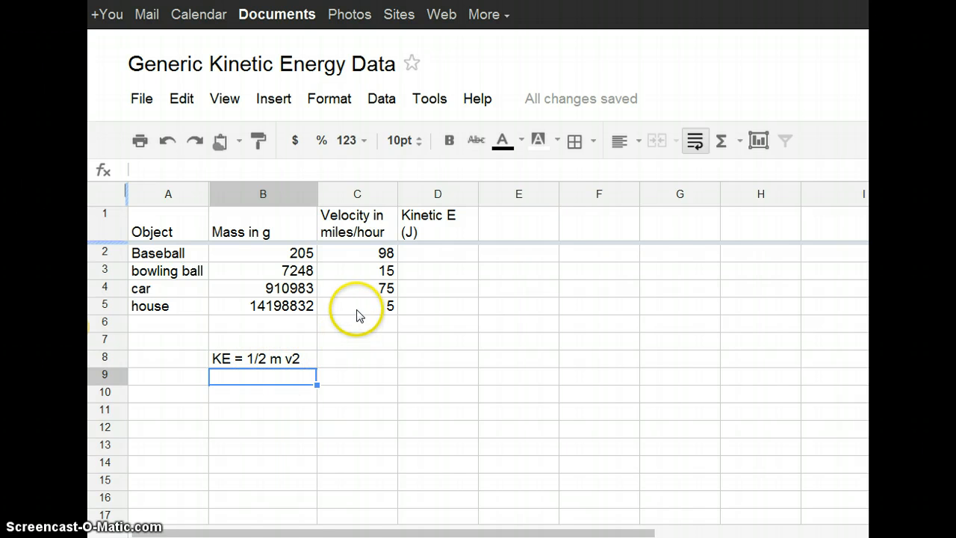
Add the unit definition "J = kg m2/s2" in cell B9, below the kinetic energy equation
click(412, 234)
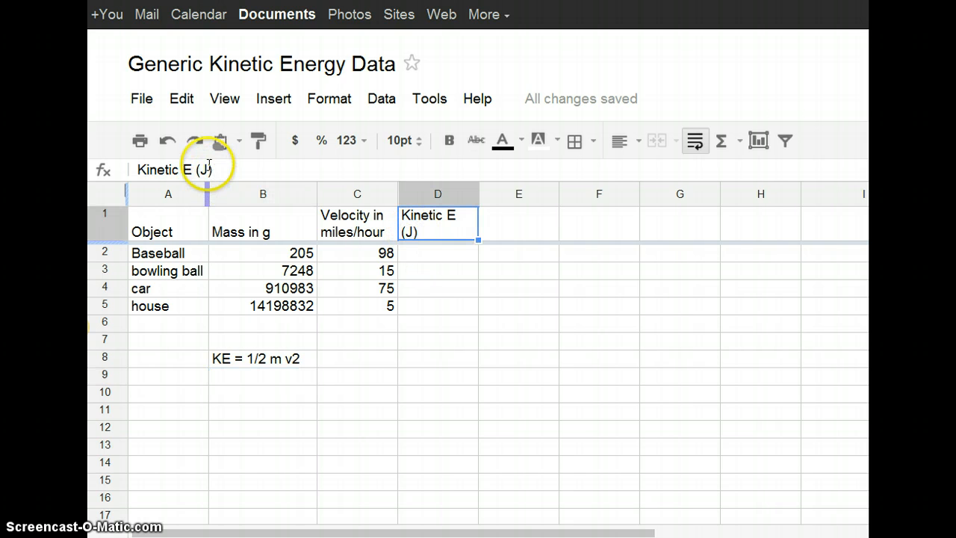
click(210, 166)
click(241, 382)
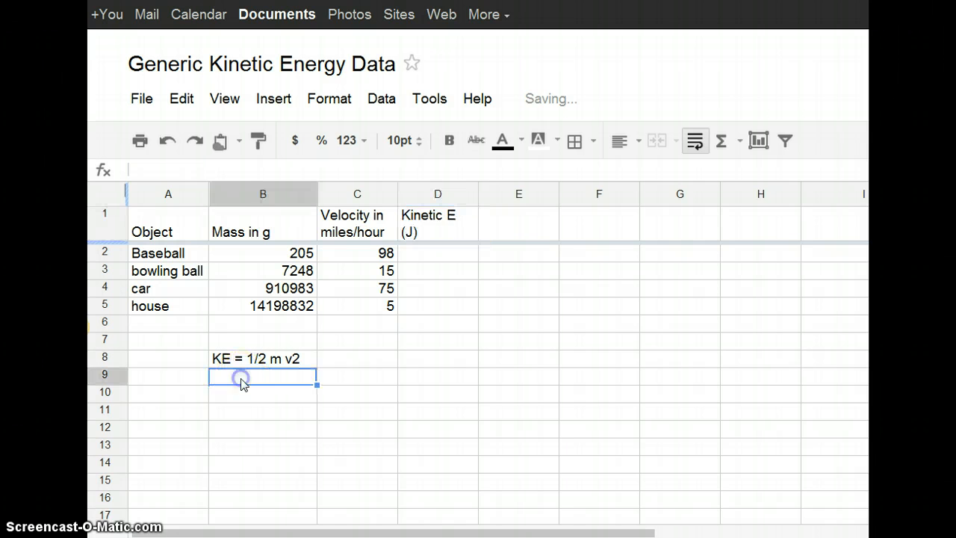
text(J)
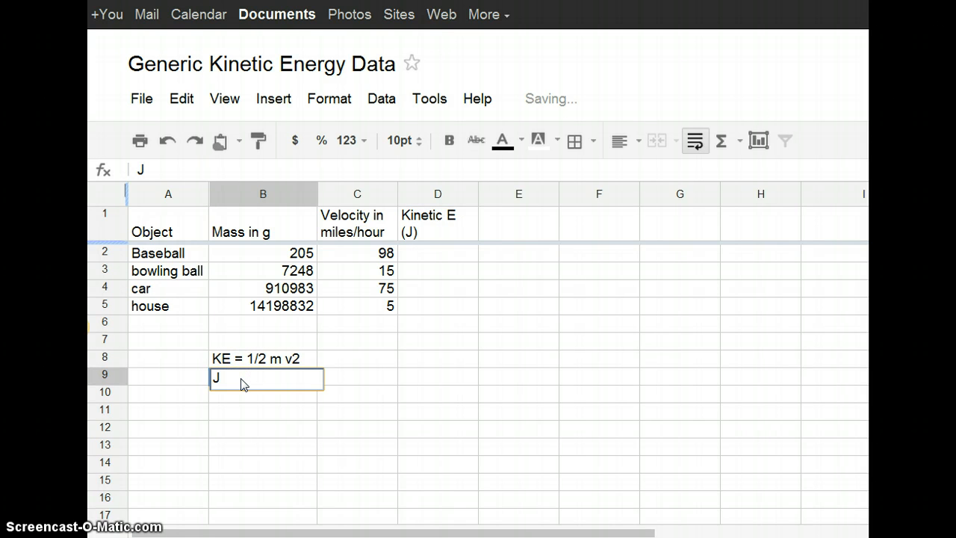
text( = kg m2/s2)
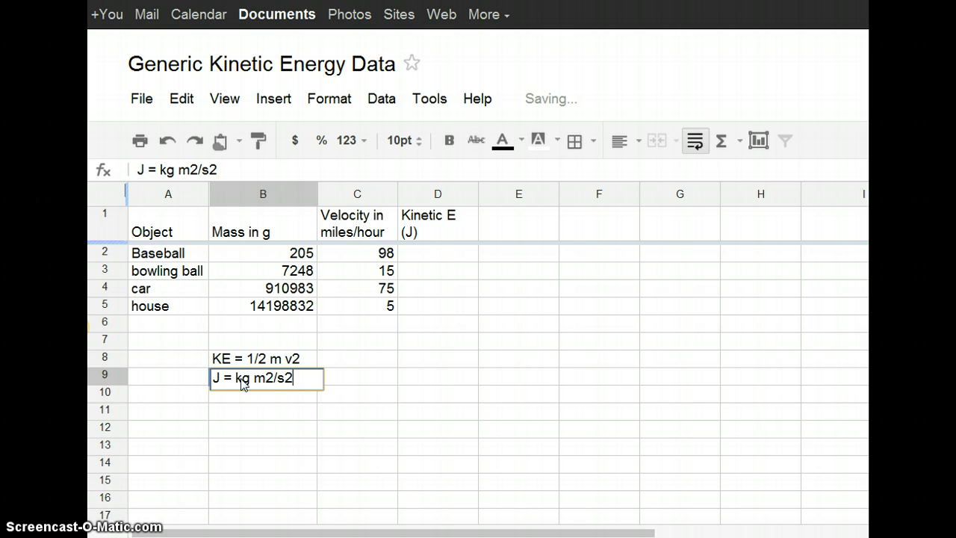
key(Return)
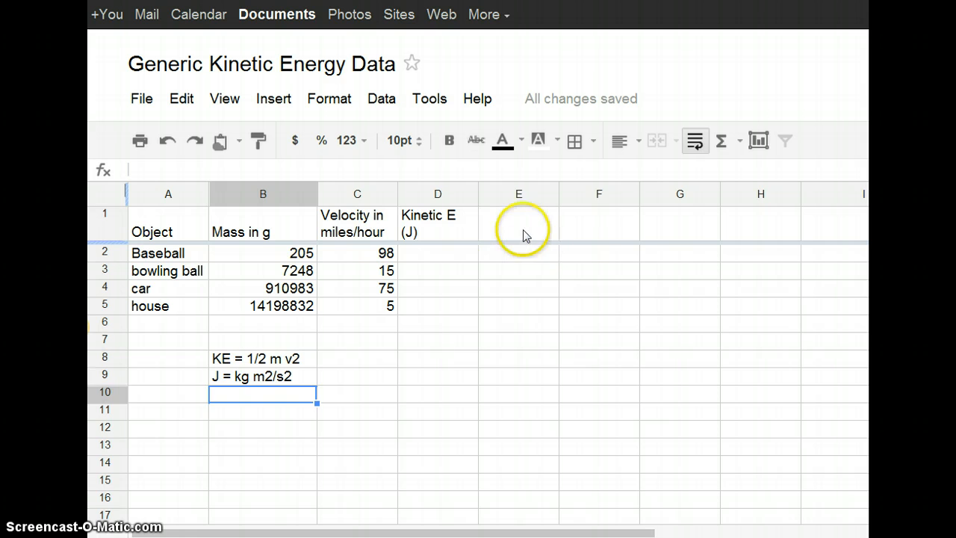
Enter the column headers "V in m/s" in cell F1 and "mass in kg" in cell G1
click(618, 228)
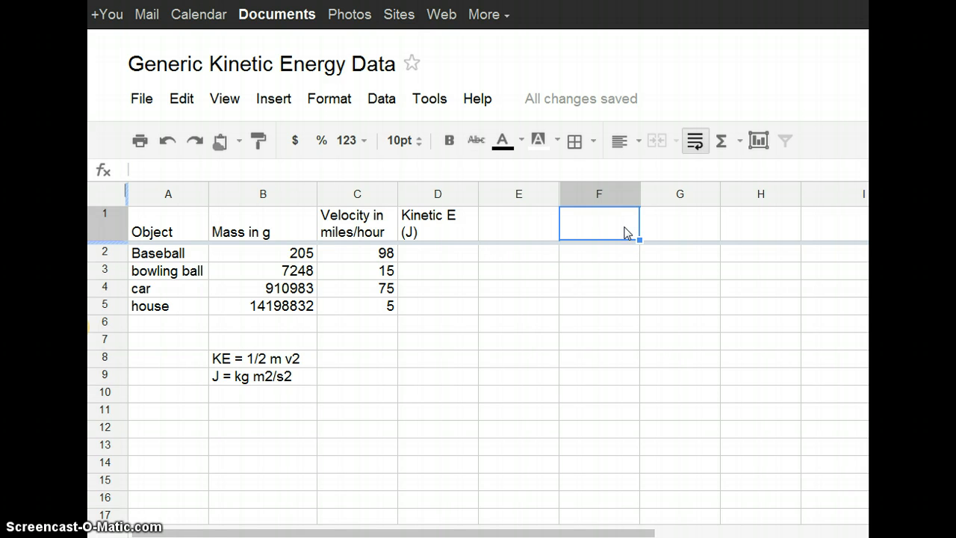
text(v)
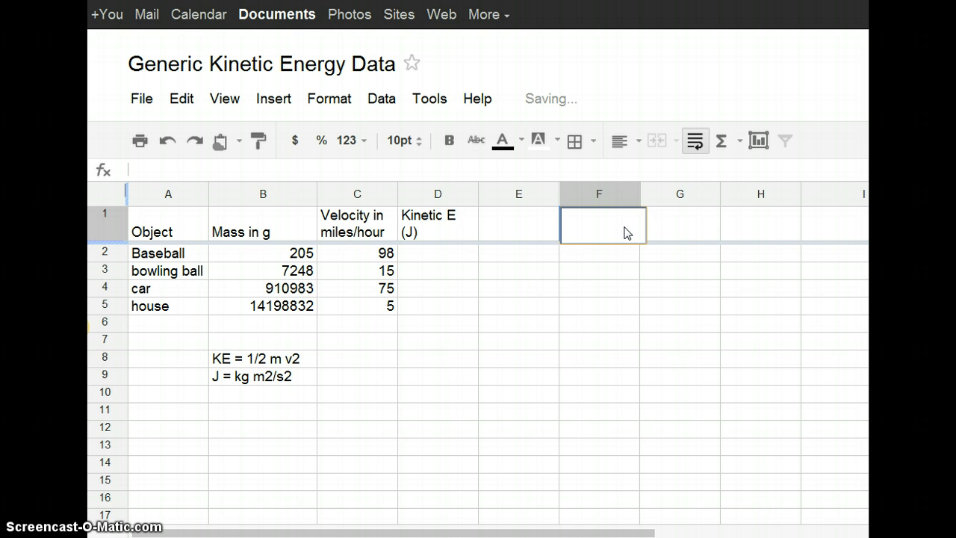
text(V in m/s)
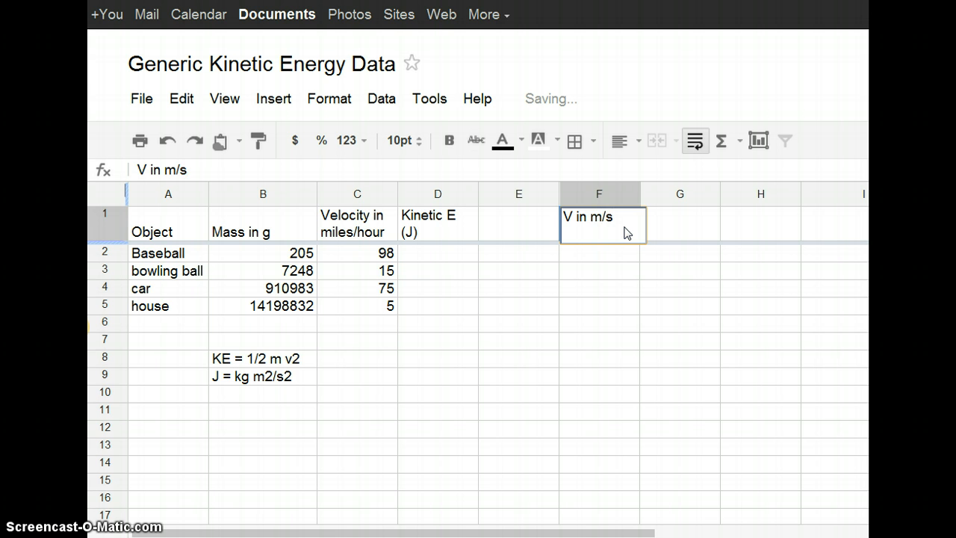
key(Return)
key(Up)
key(Right)
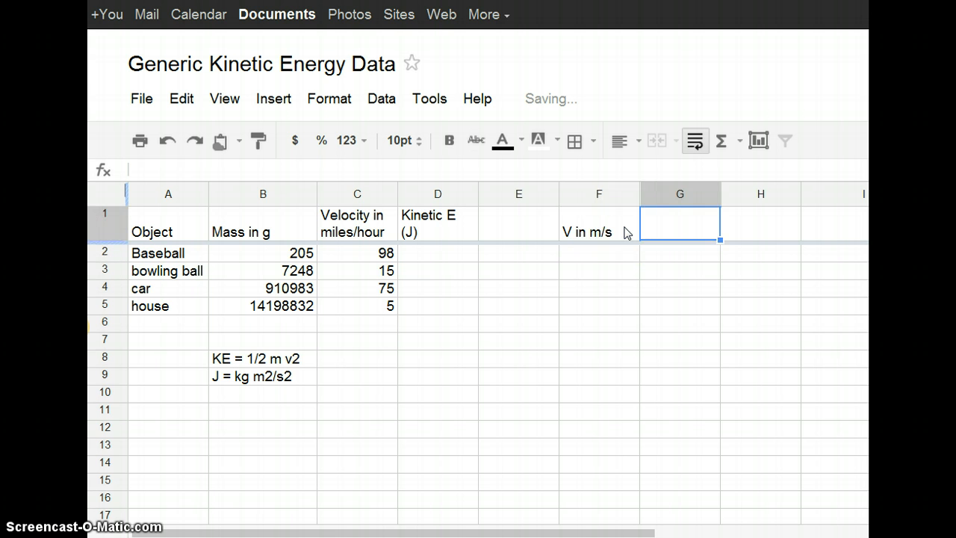
text(mass )
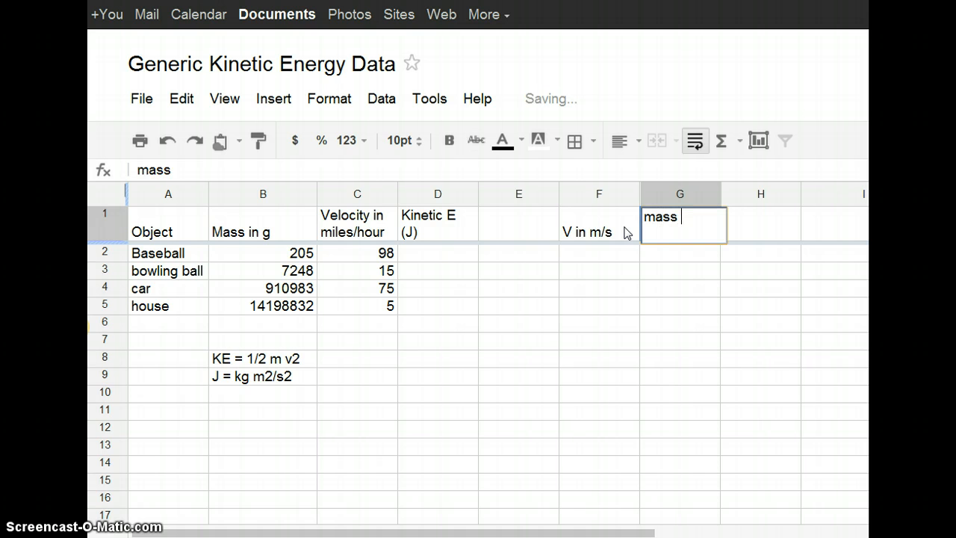
text(in kg)
key(Return)
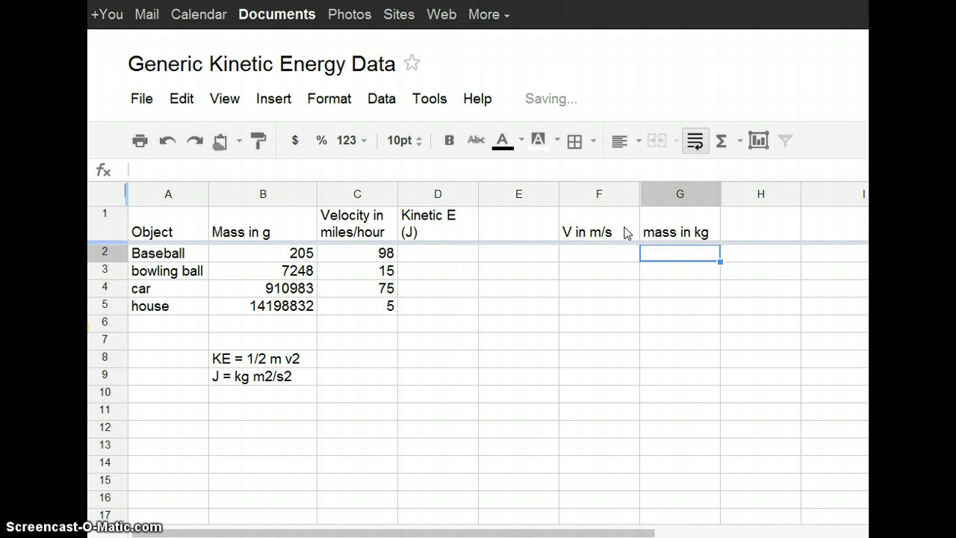
Convert the baseball's mass to kilograms in cell G2 with the formula =B2/1000
click(663, 261)
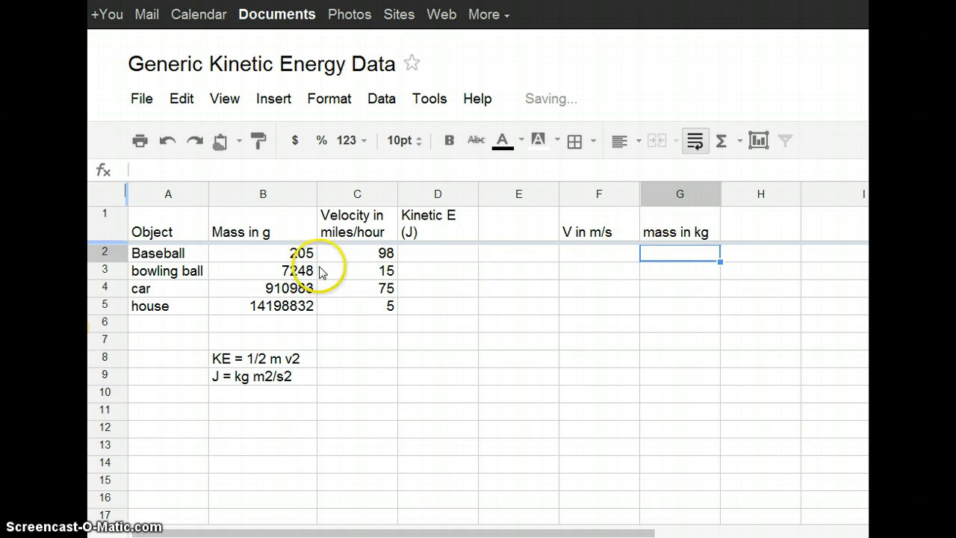
click(682, 262)
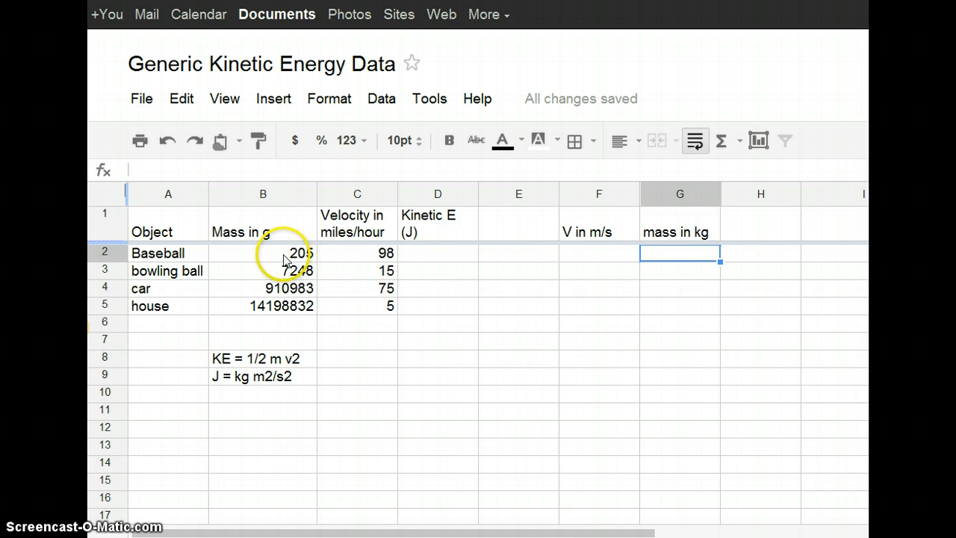
click(656, 258)
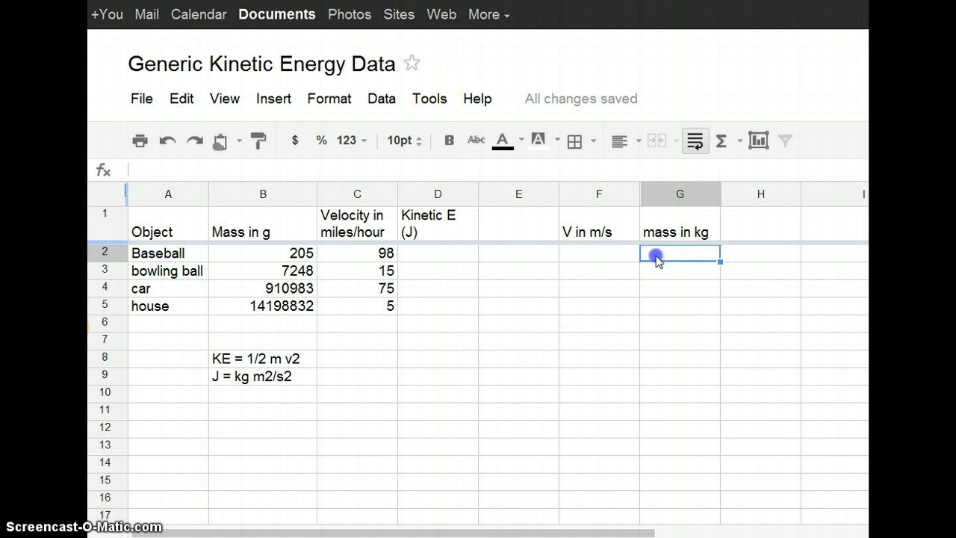
click(163, 169)
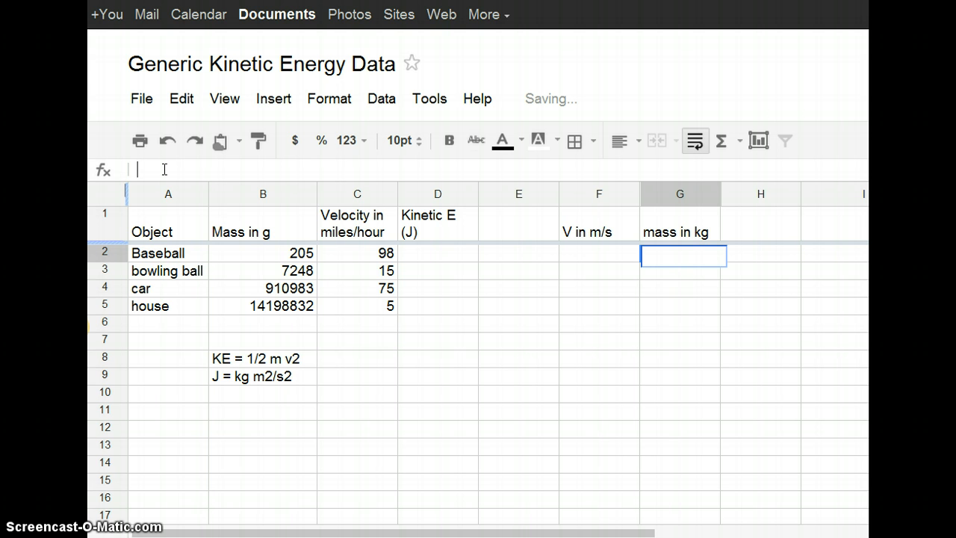
text(=)
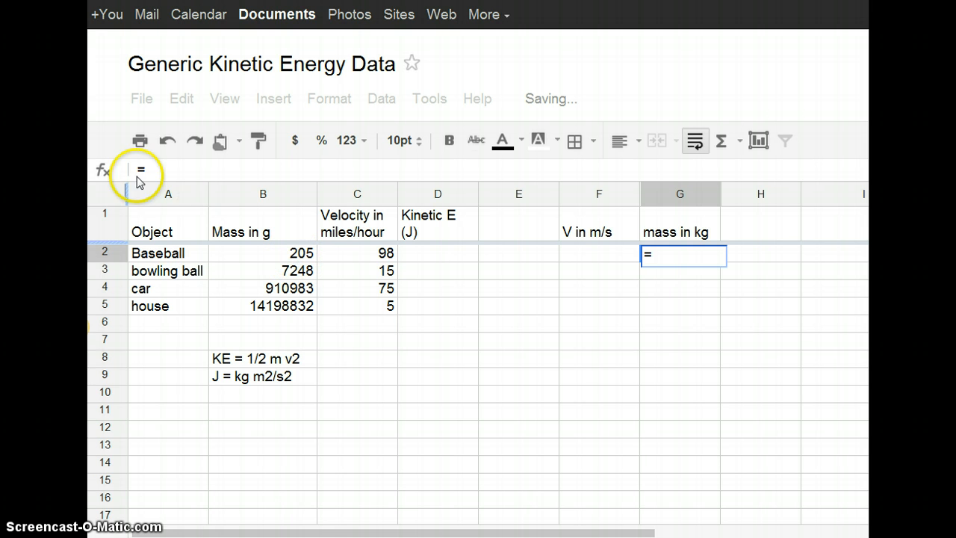
click(292, 251)
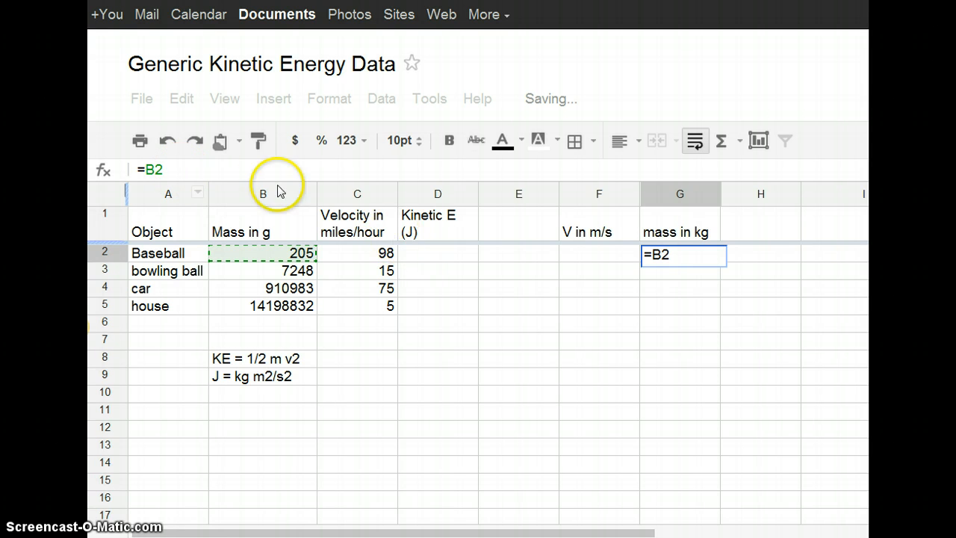
click(185, 170)
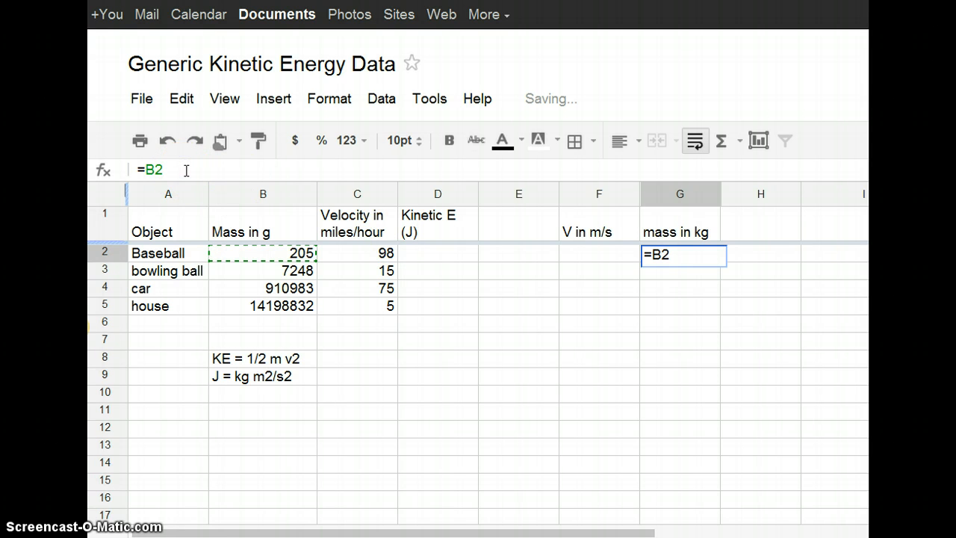
text(/1000)
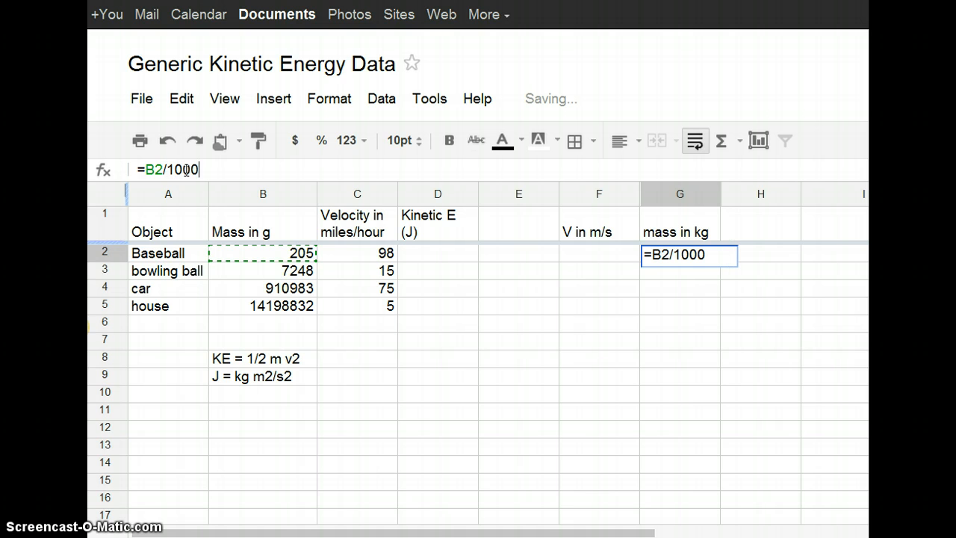
key(Return)
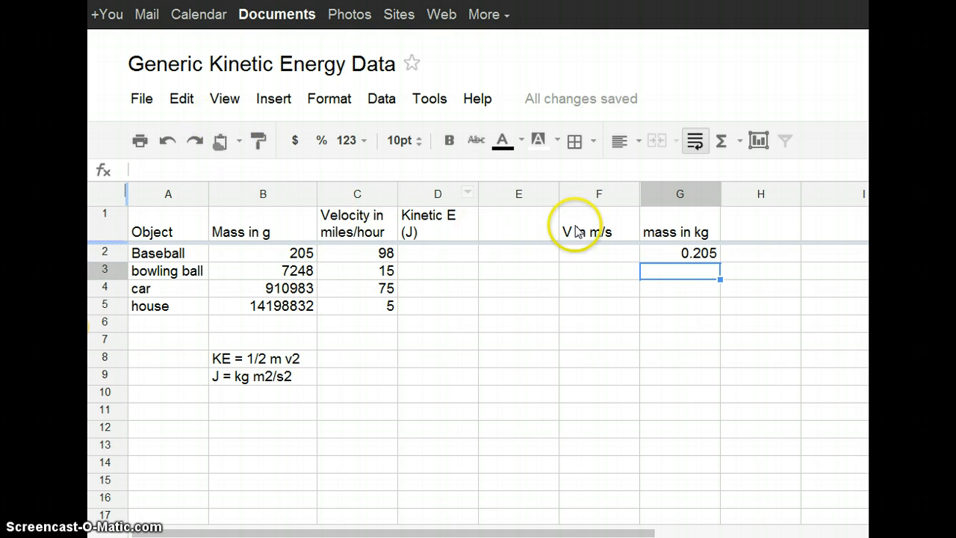
Copy the kilogram conversion formula from cell G2 into cells G3:G5 for the bowling ball, car and house
click(701, 256)
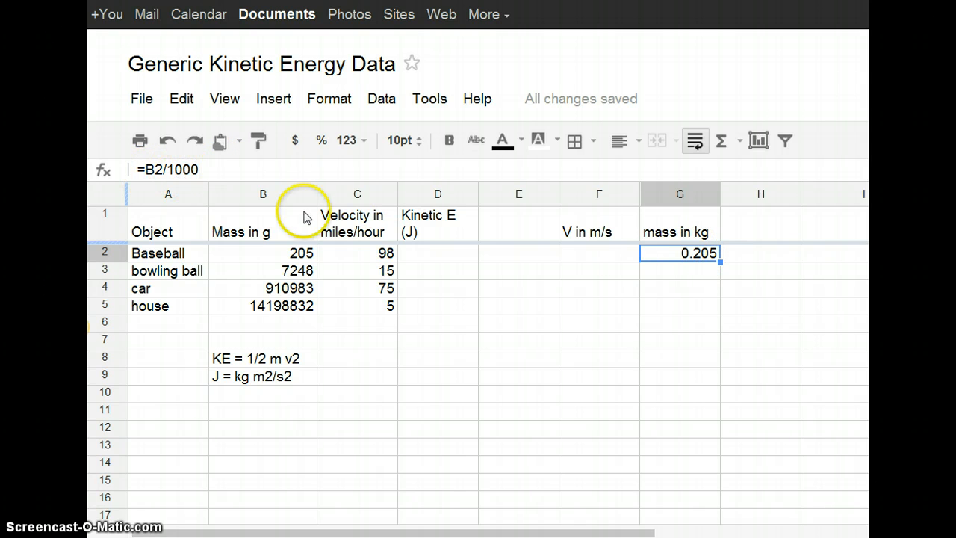
click(657, 273)
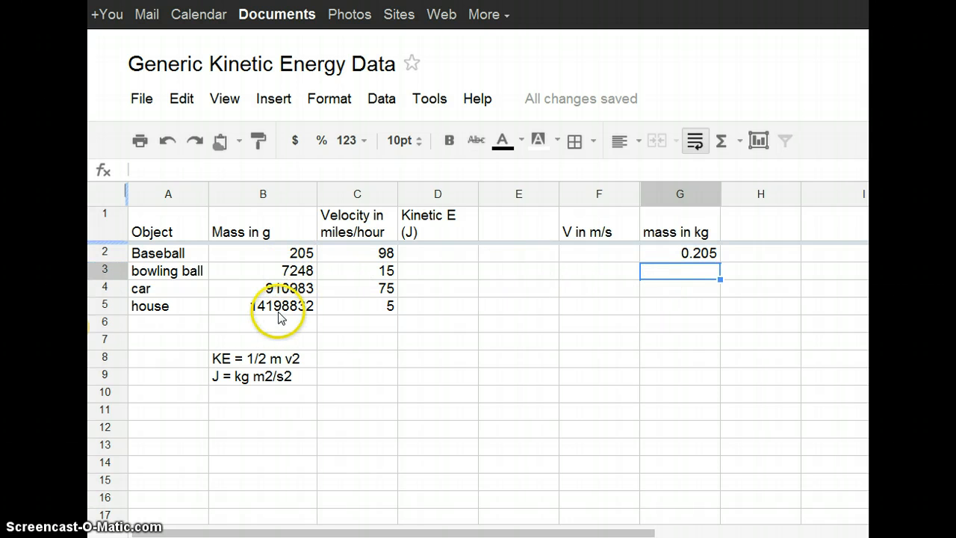
click(670, 255)
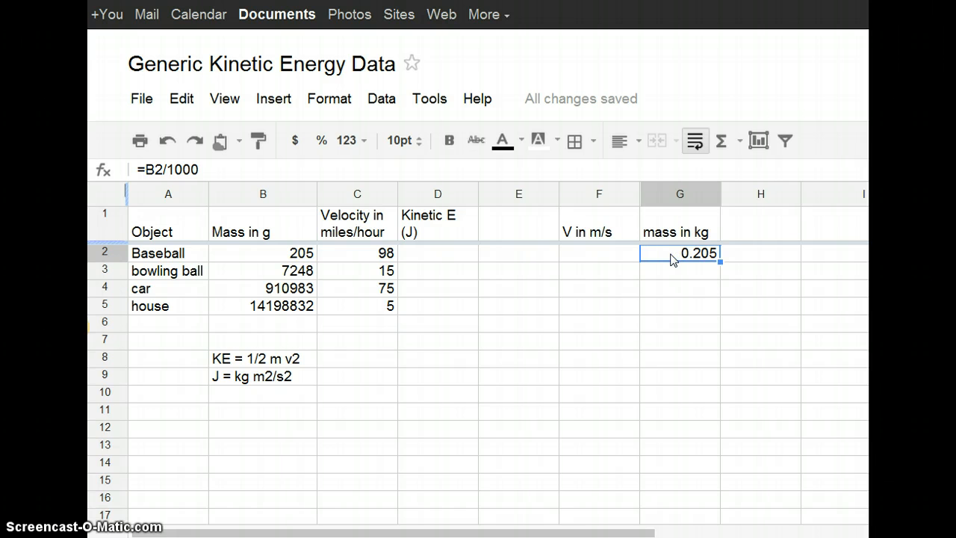
key(ctrl+c)
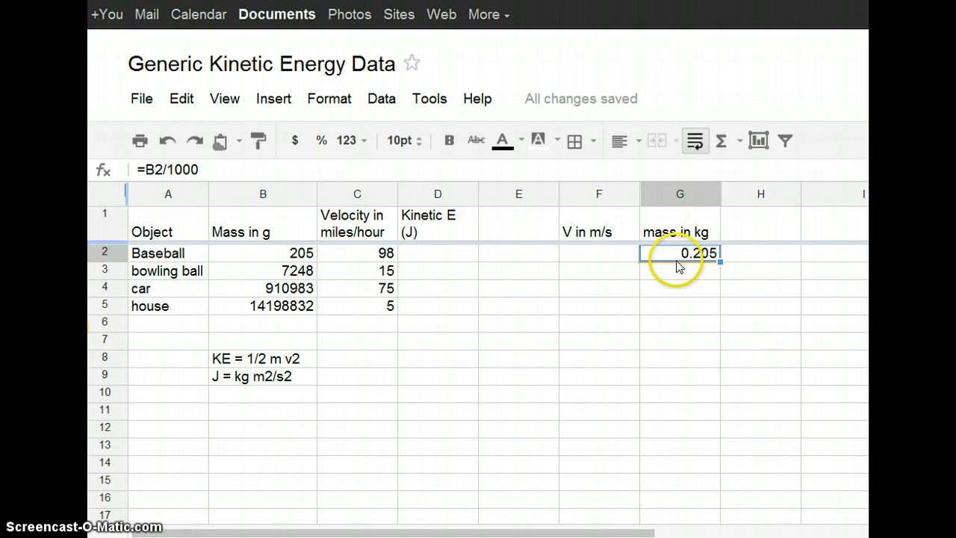
click(677, 273)
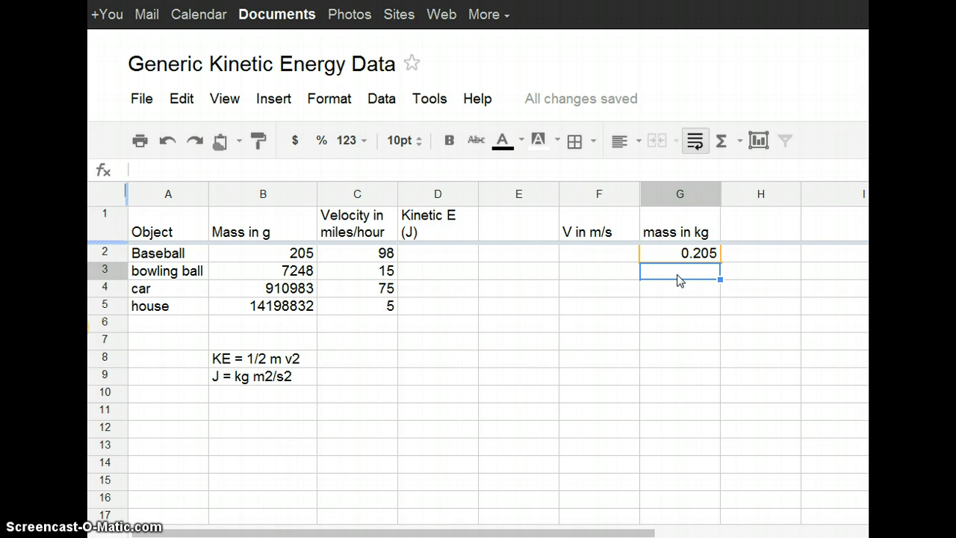
click(670, 275)
key(shift+Down)
key(shift+Down)
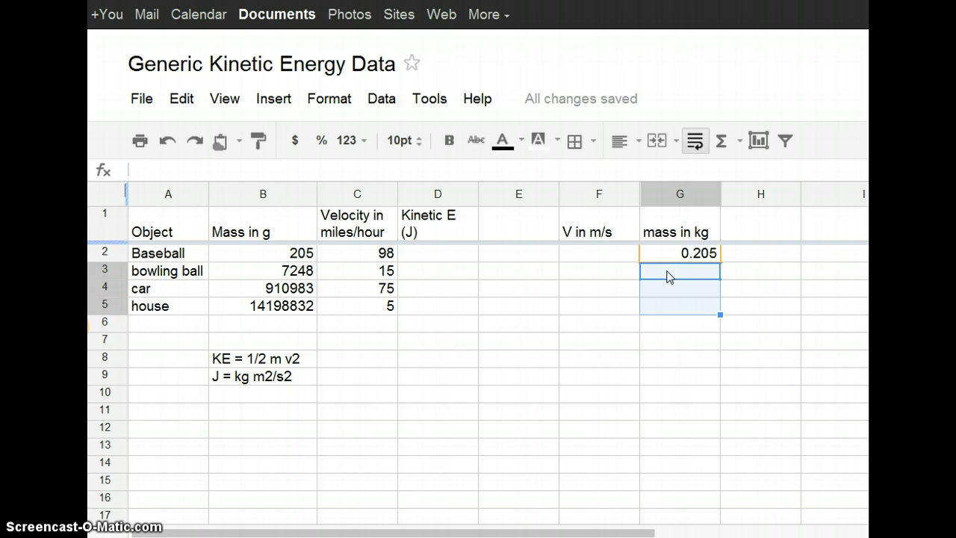
key(ctrl+v)
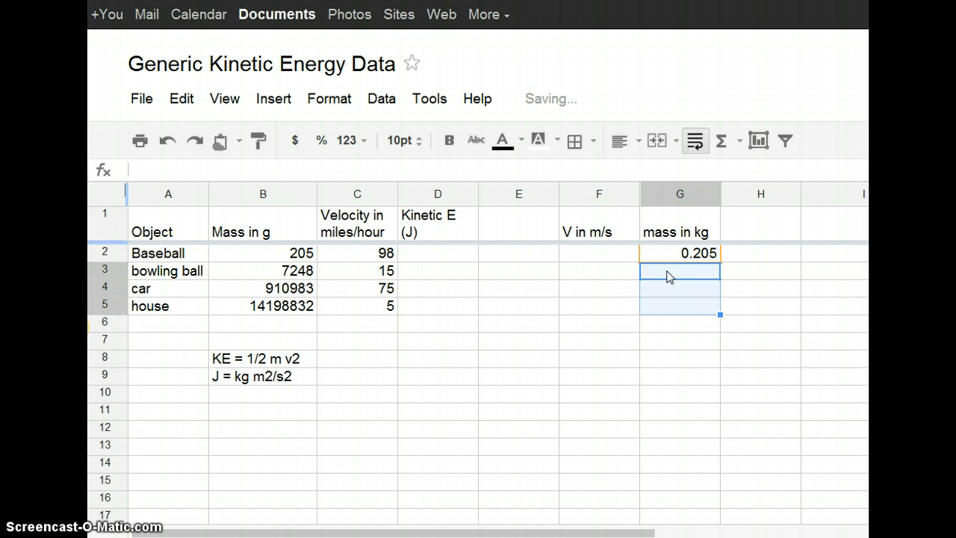
click(674, 273)
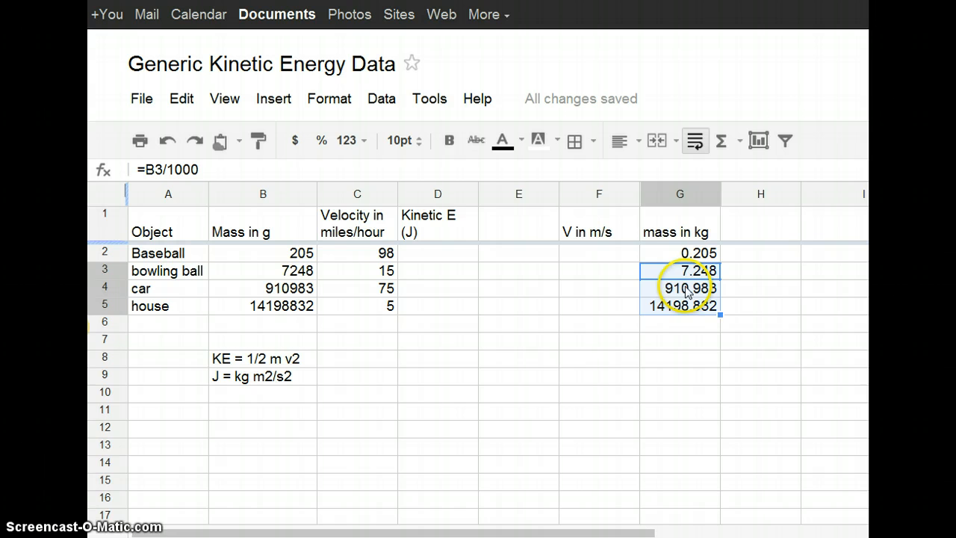
Clear the pasted mass conversions from cells G3:G5
click(676, 253)
click(689, 271)
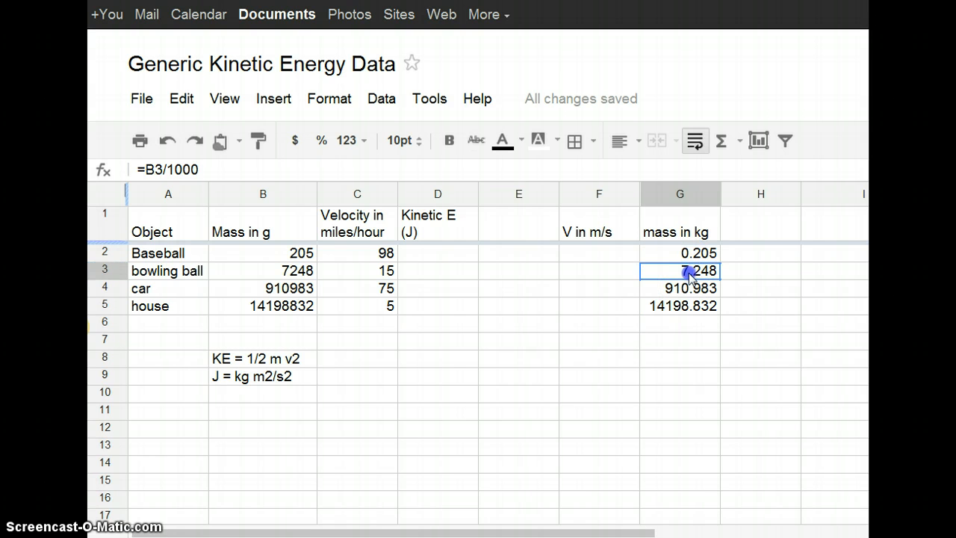
key(shift+Down)
key(shift+Down)
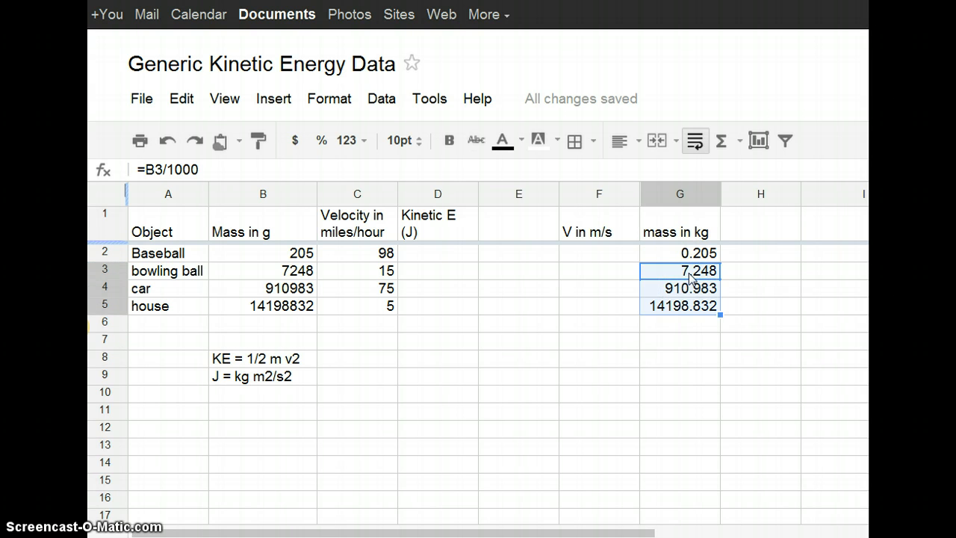
key(Delete)
Copy the baseball's mass formula in G2 again and paste it into G3:G5 to convert the remaining masses to kilograms
click(687, 252)
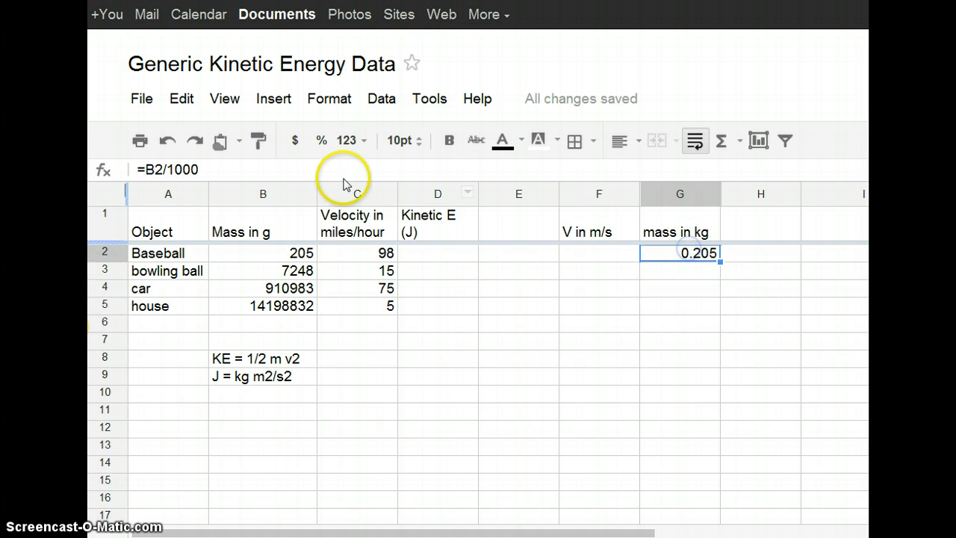
click(179, 99)
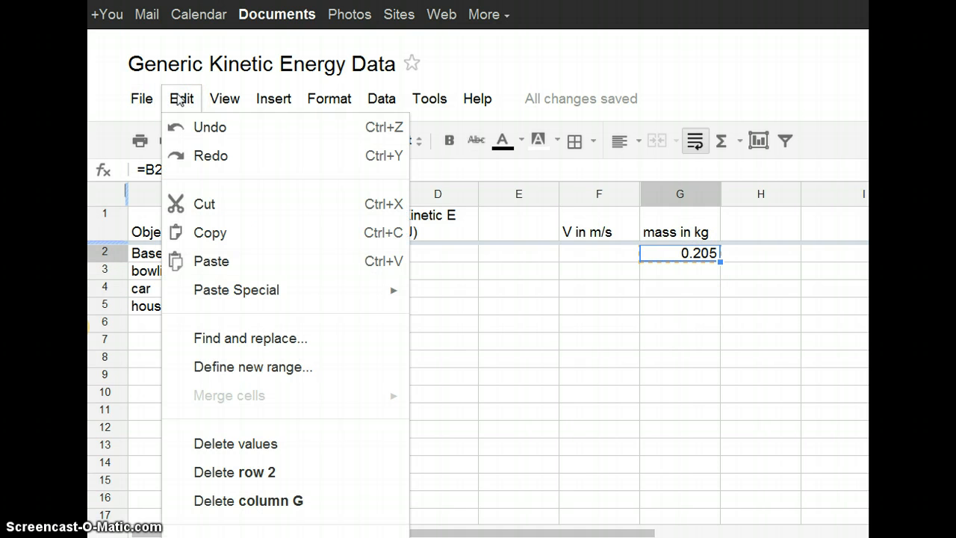
click(213, 235)
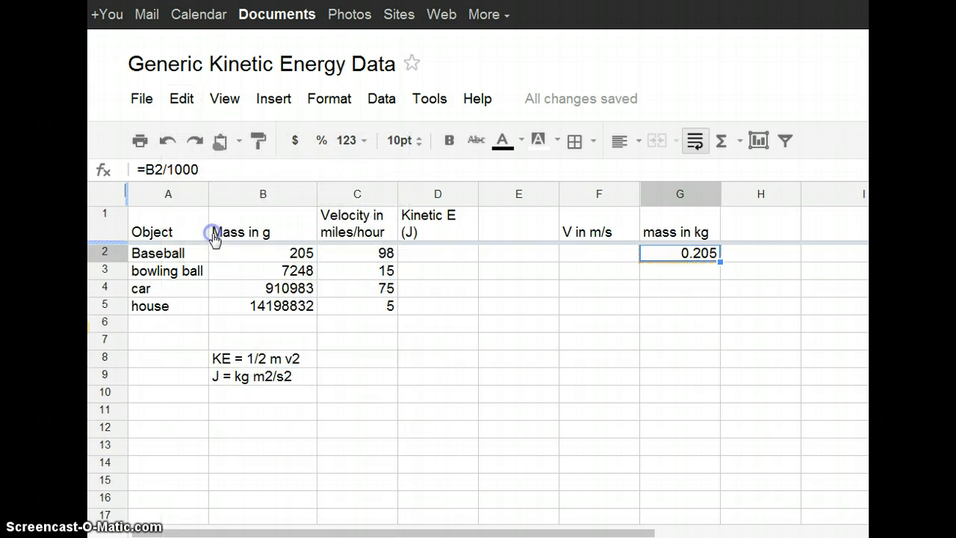
click(667, 275)
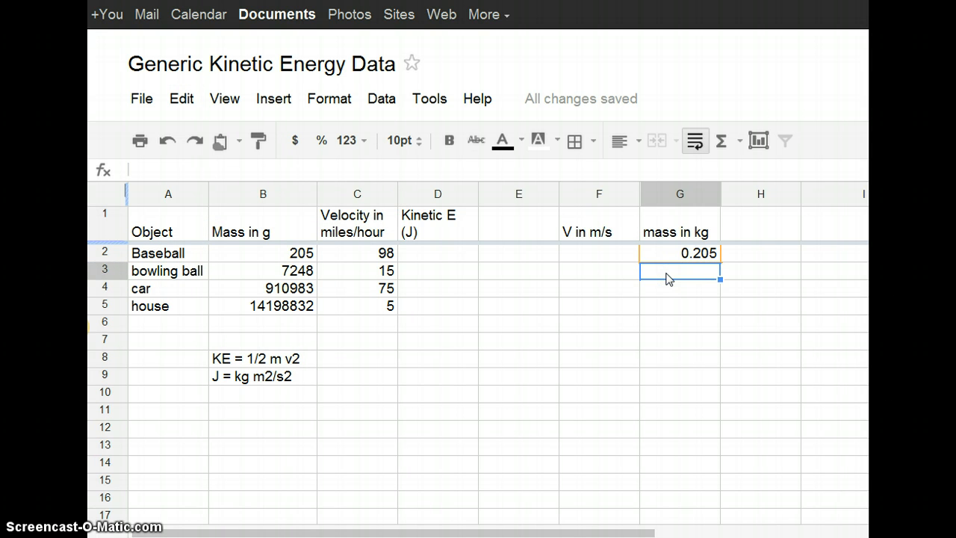
key(shift+Down)
key(shift+Down)
key(shift+Down)
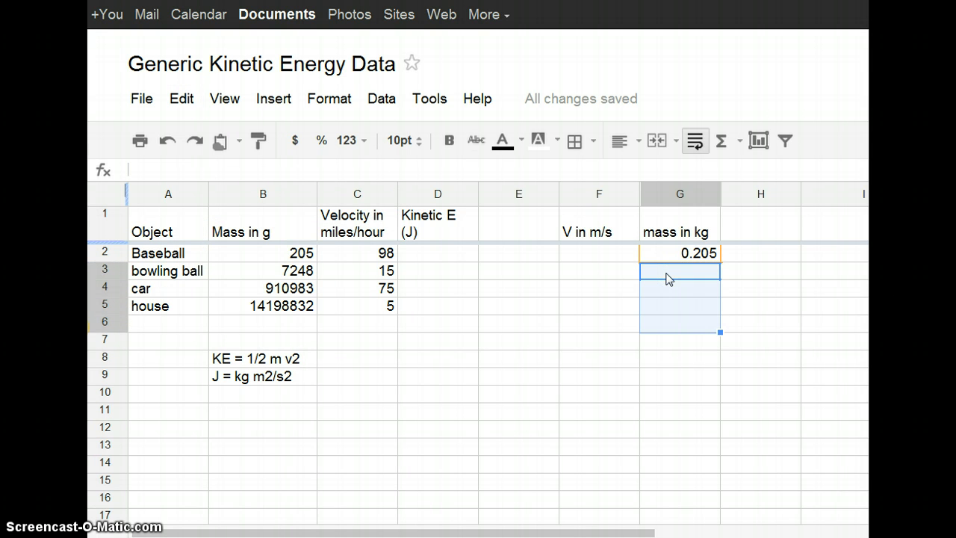
key(shift+Up)
click(182, 98)
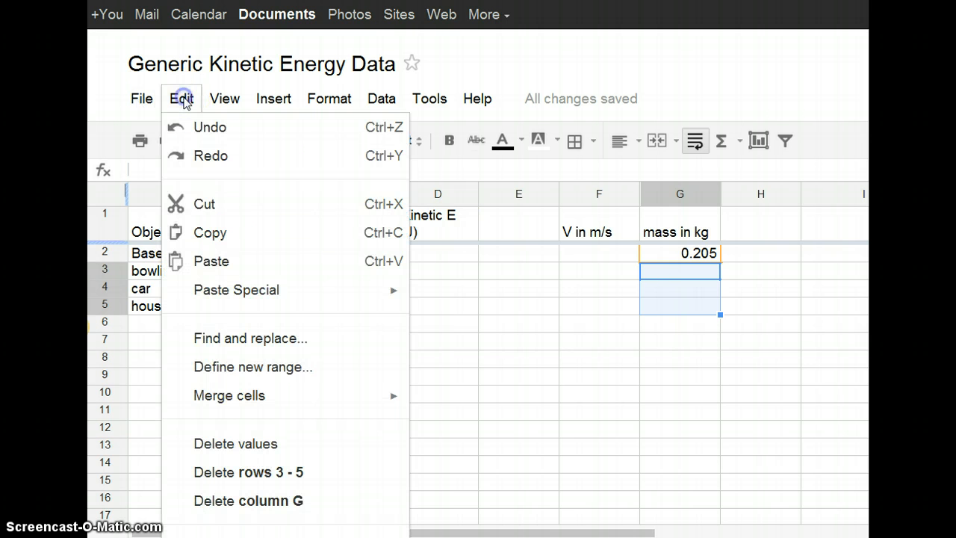
click(213, 263)
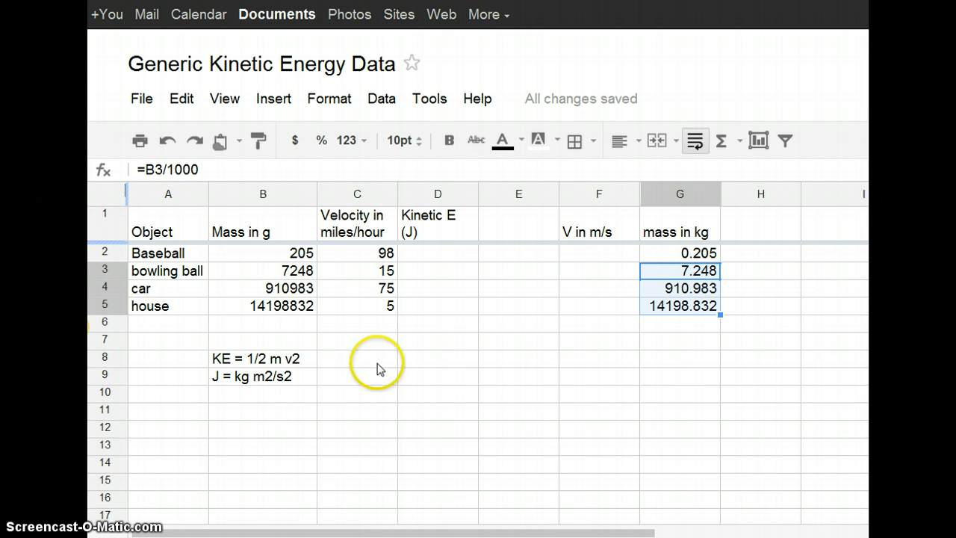
Enter the length conversion note "1 mile = 1609 m" in cell B10, below the joule definition
click(248, 396)
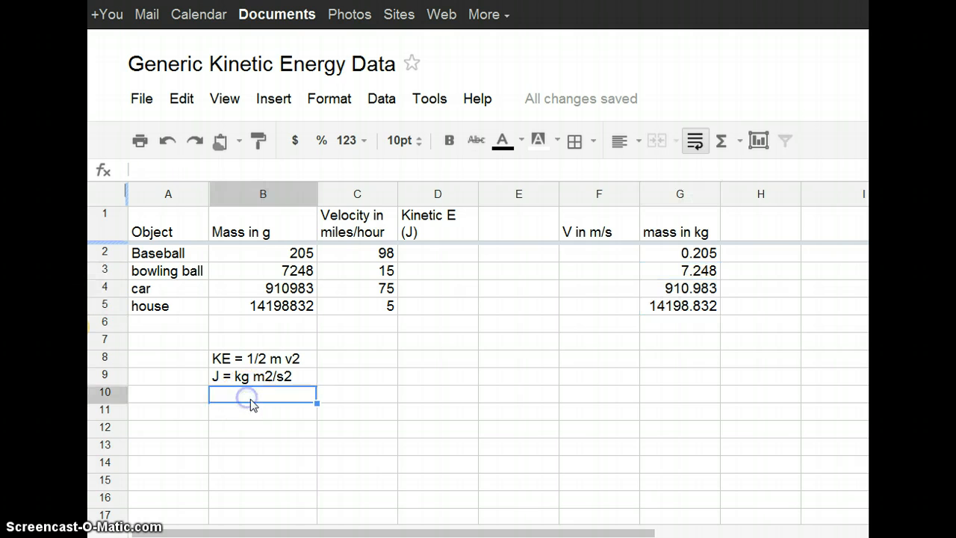
text(1 mile)
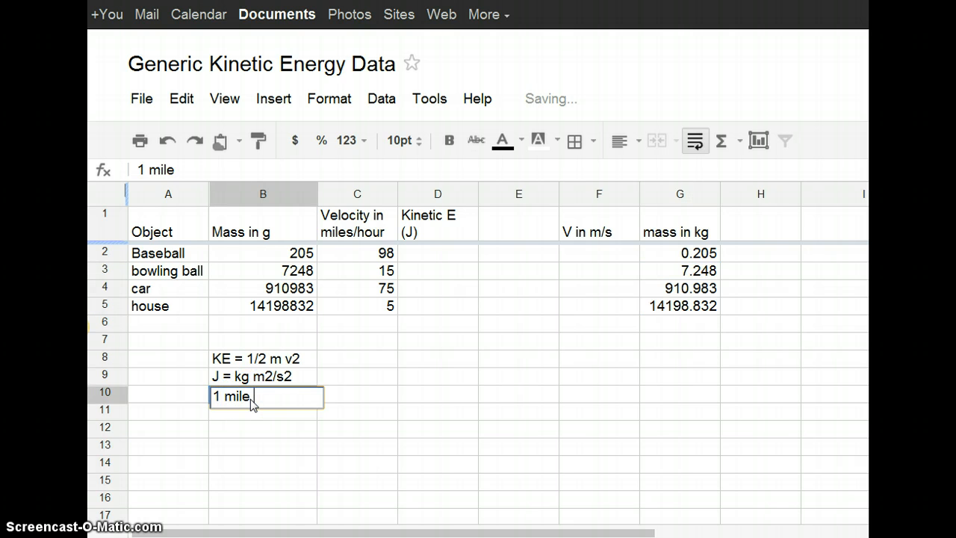
text( = 1)
text(09)
key(BackSpace)
key(BackSpace)
text(609 m)
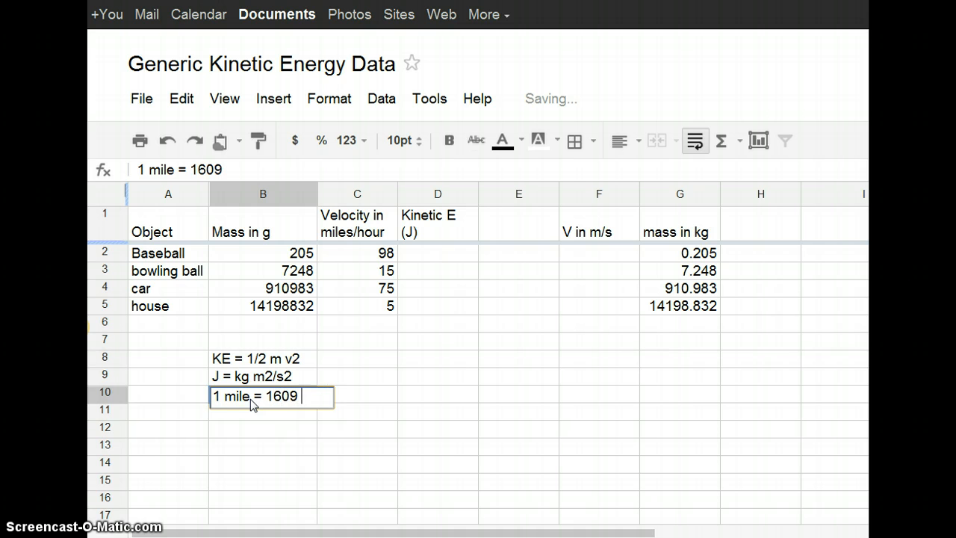
key(Return)
Enter the time conversion note "3600 s = 1 hour" in cell B11
text(36)
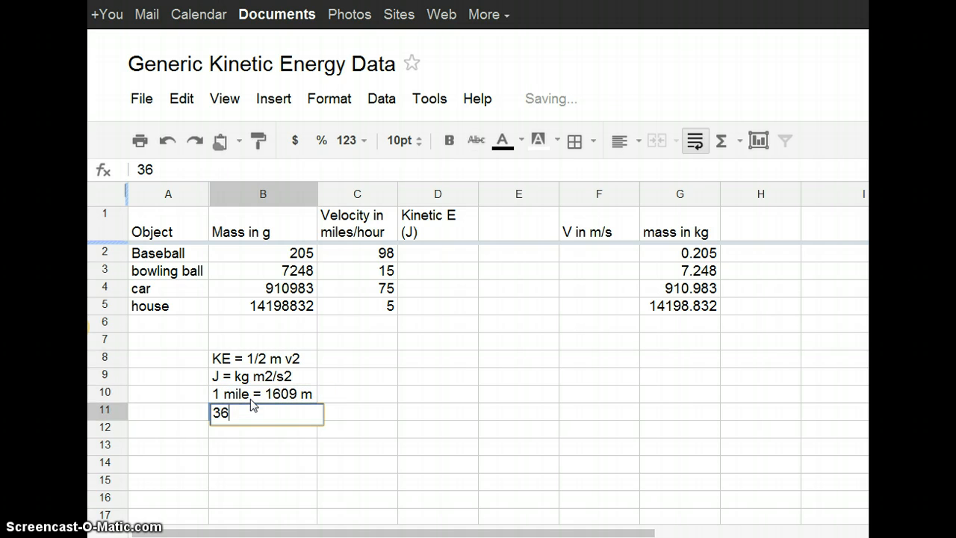
text(00 s = 1 h)
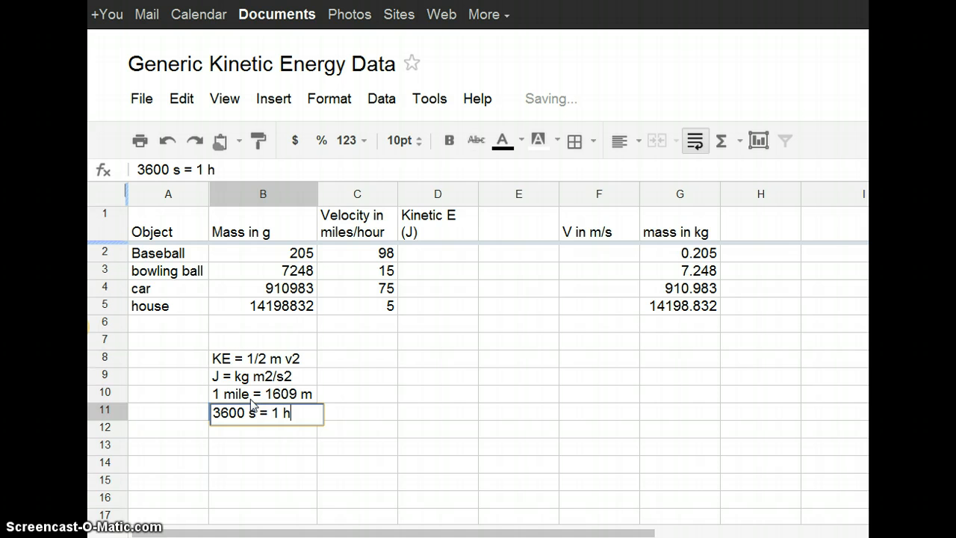
text(our)
key(Return)
key(ctrl+Home)
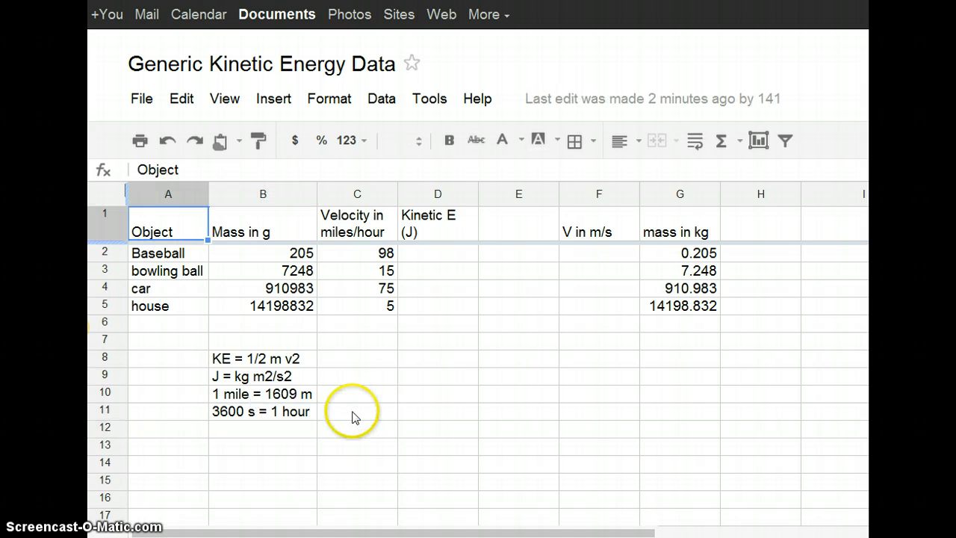
click(291, 430)
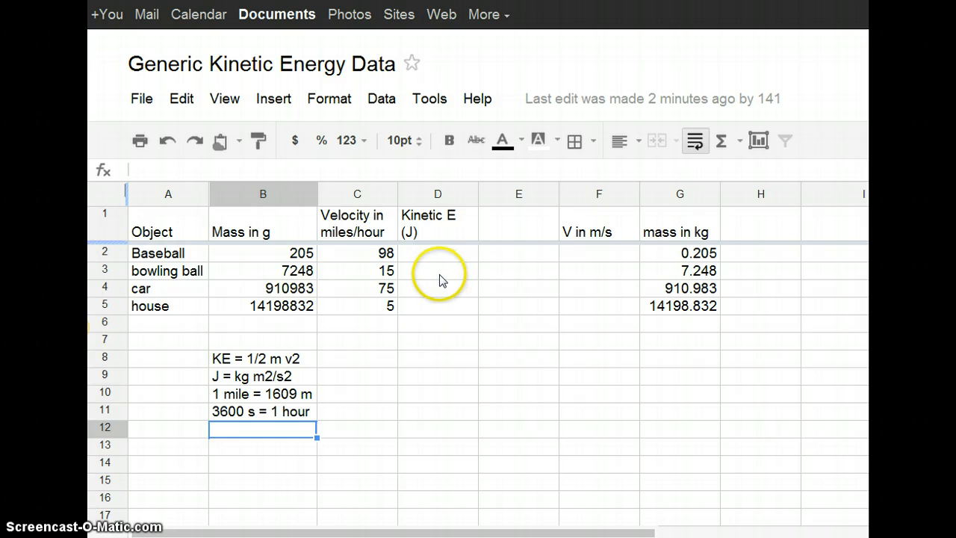
Convert the baseball's velocity to metres per second in cell F2 with the formula =C2*1609/3600
click(593, 255)
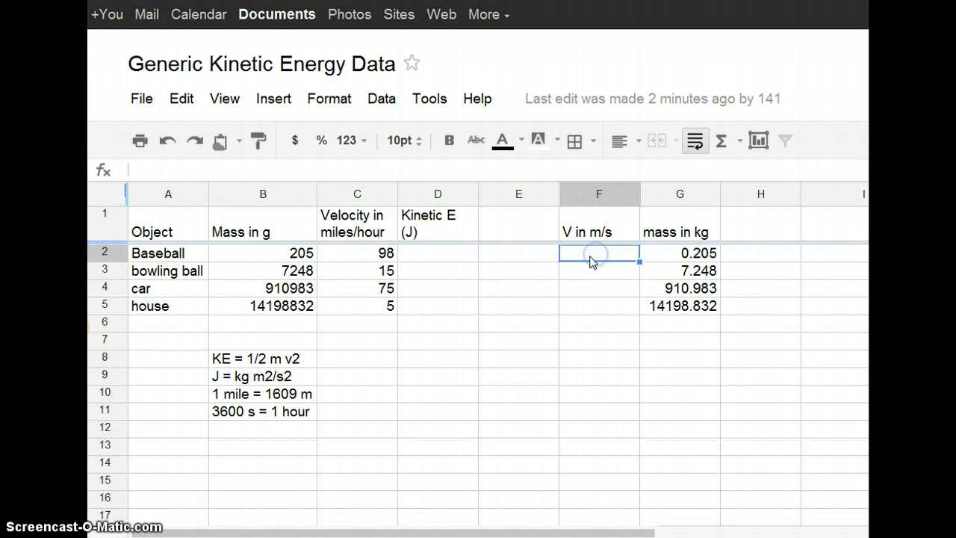
click(151, 171)
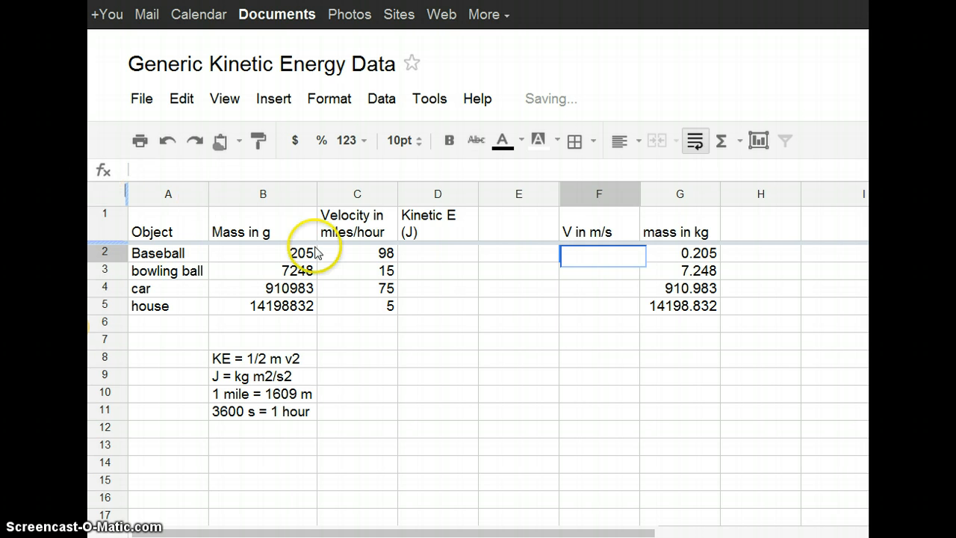
click(581, 256)
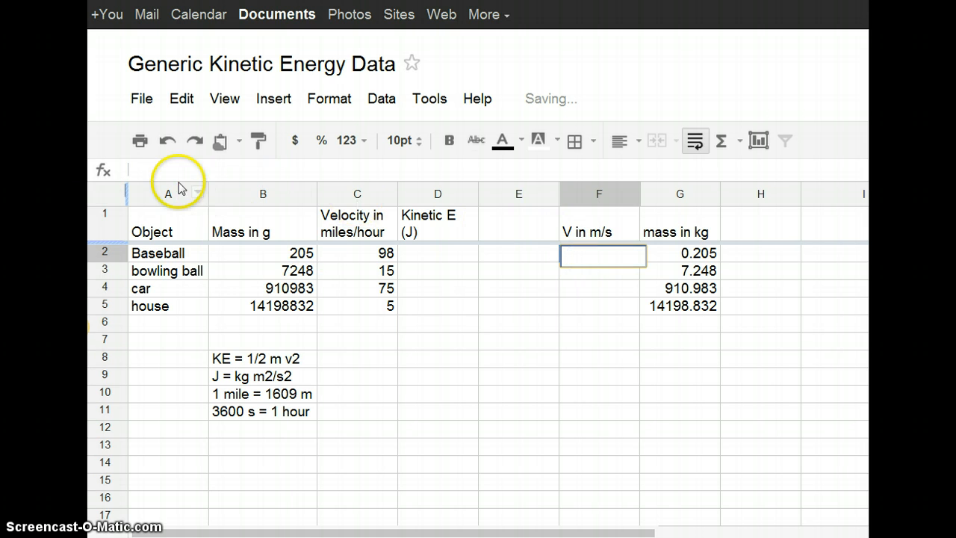
click(158, 171)
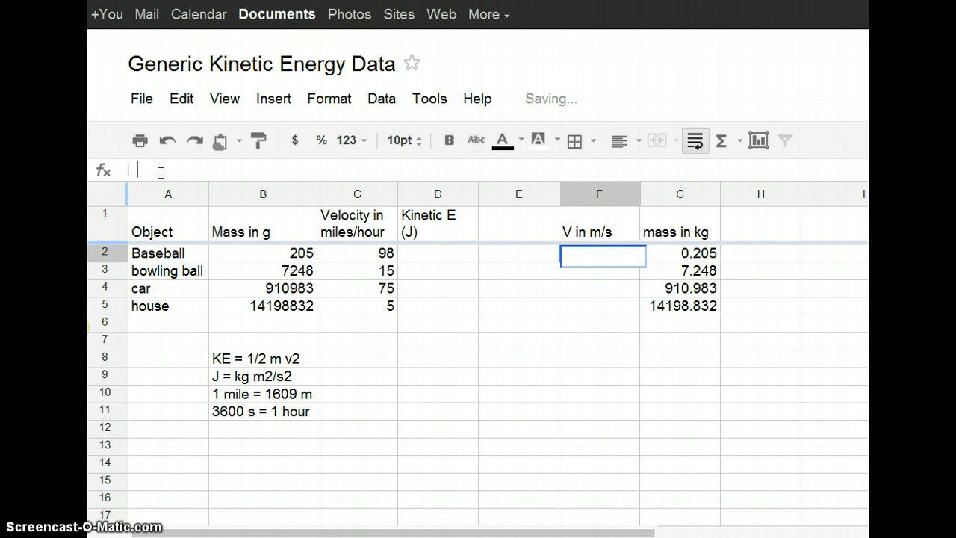
click(362, 255)
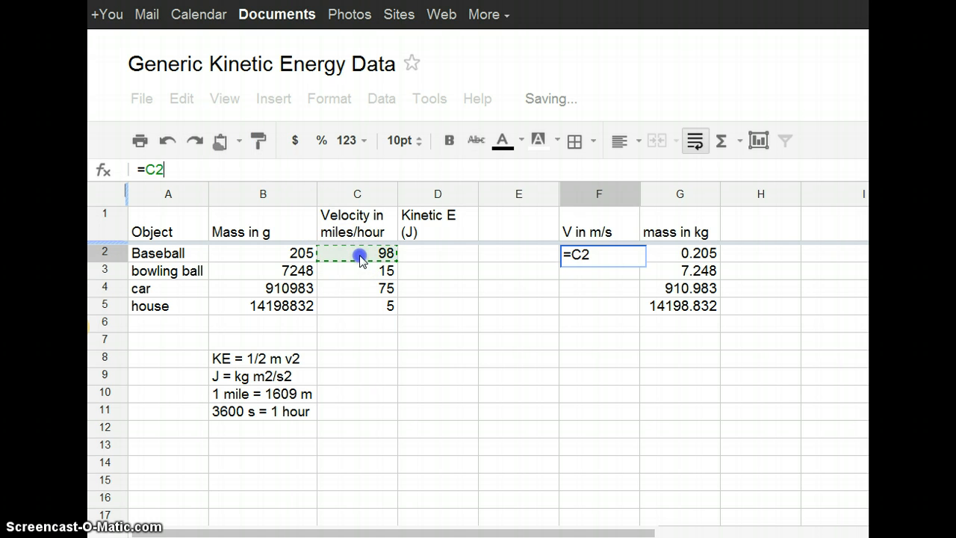
click(179, 170)
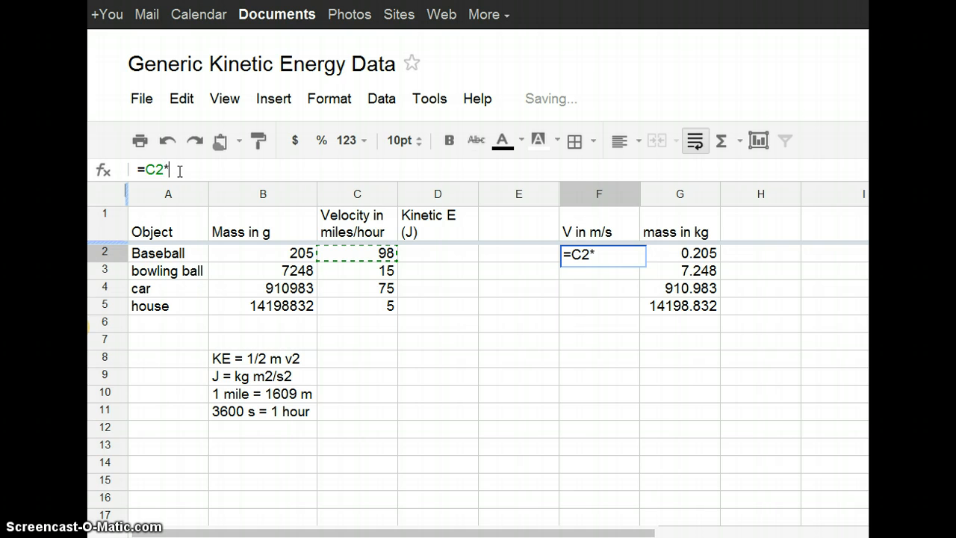
text(*1609)
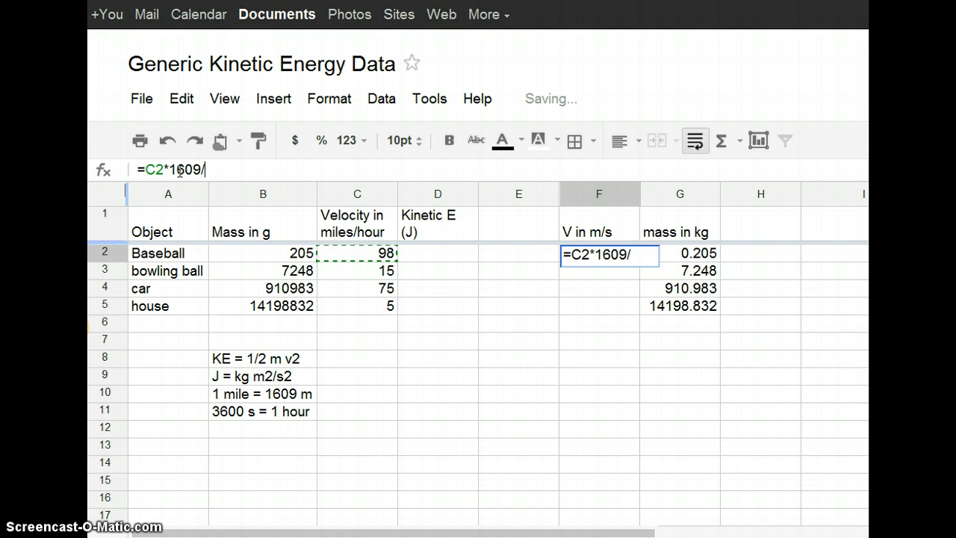
text(/3600)
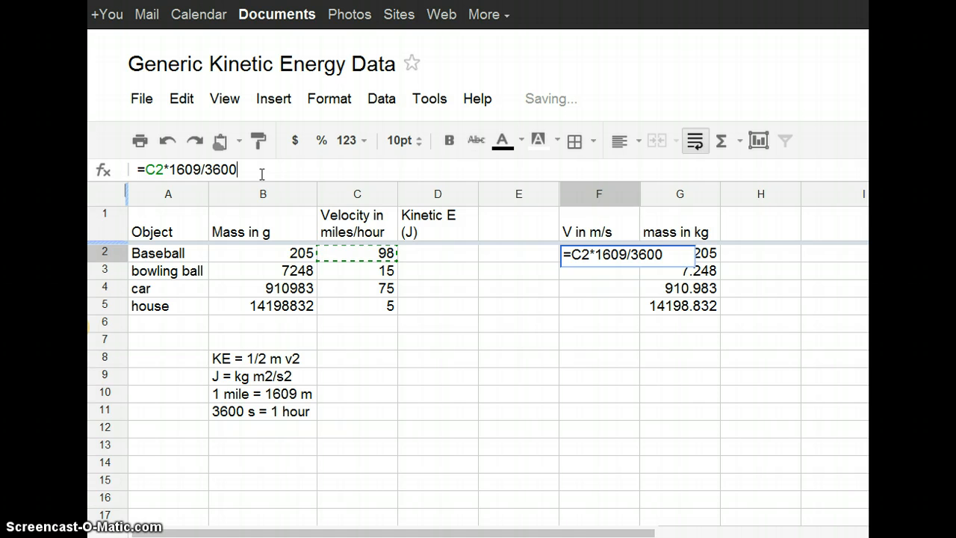
key(Return)
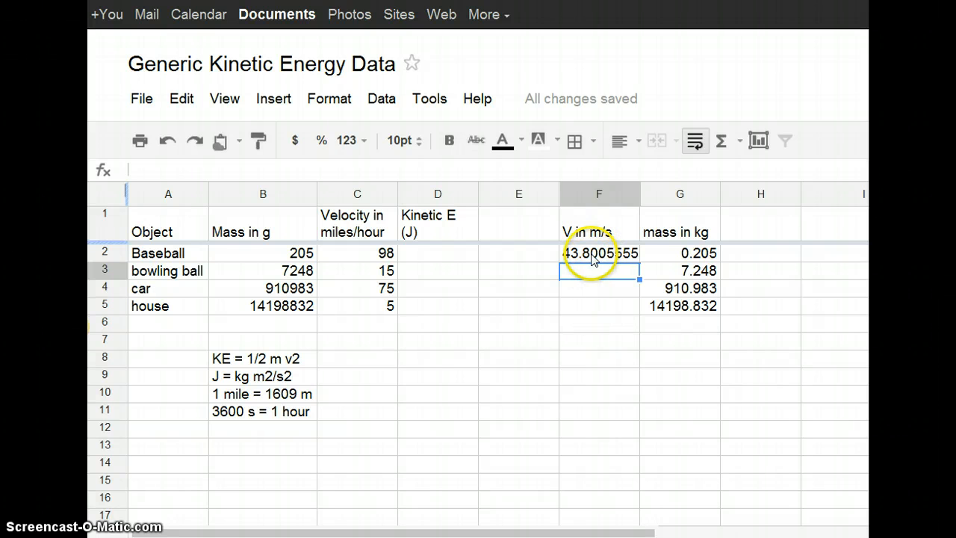
Format the velocity cells F2:F7 with a custom number format of 1 decimal
drag(599, 254, 600, 338)
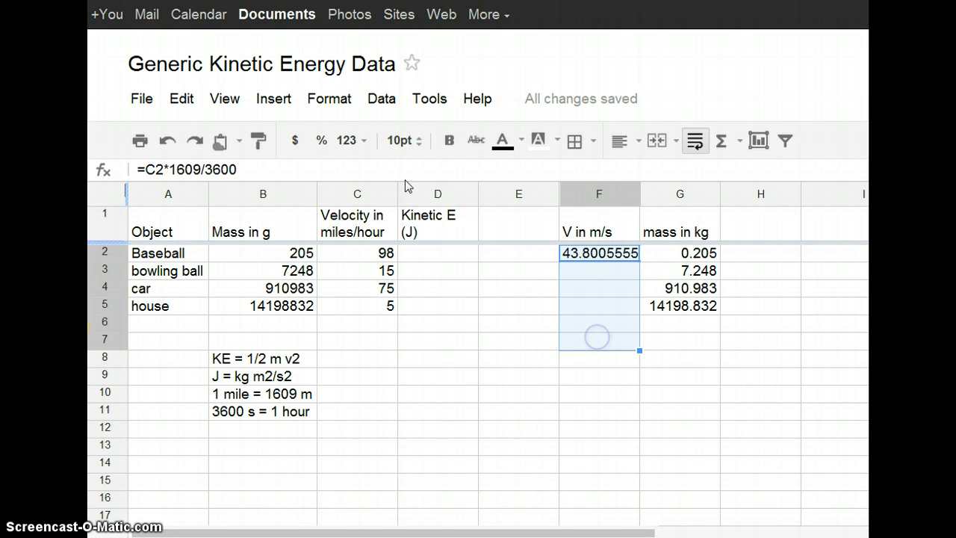
click(330, 99)
mouse_move(518, 122)
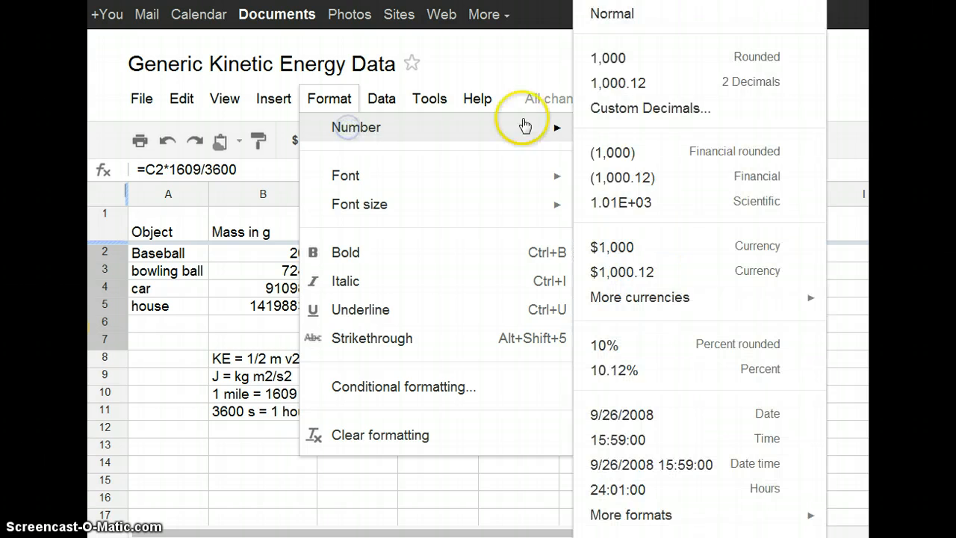
click(640, 109)
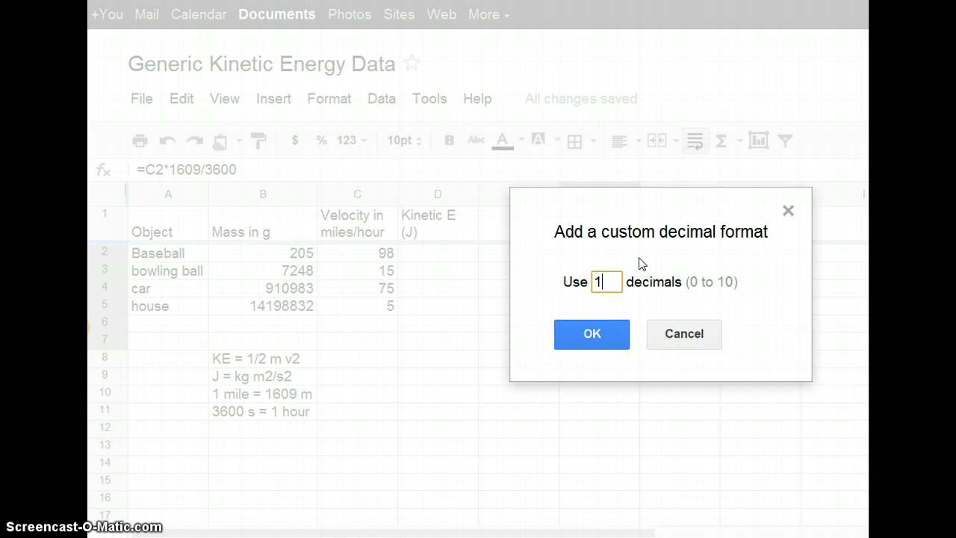
click(592, 335)
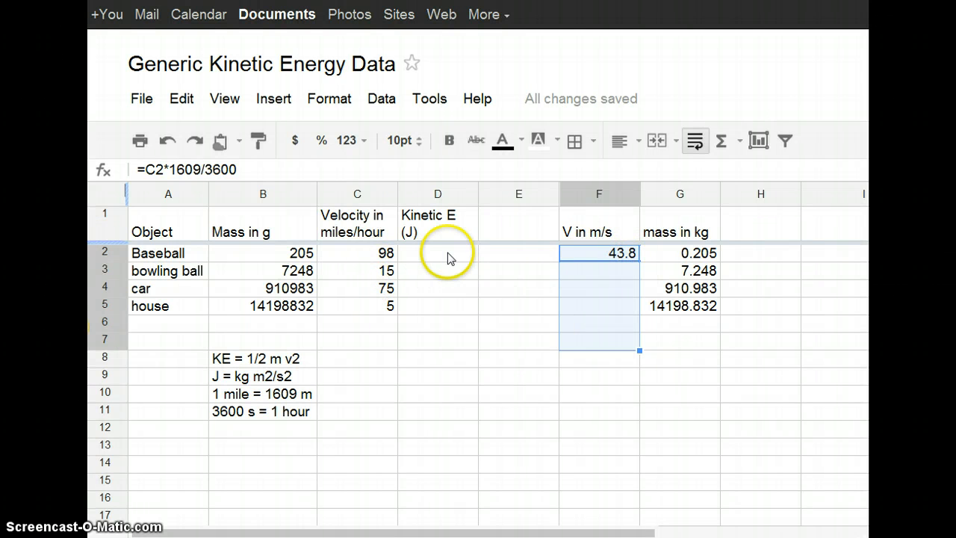
Copy the baseball's velocity formula in F2 and paste it into F3:F5 to convert the remaining velocities to metres per second
click(602, 268)
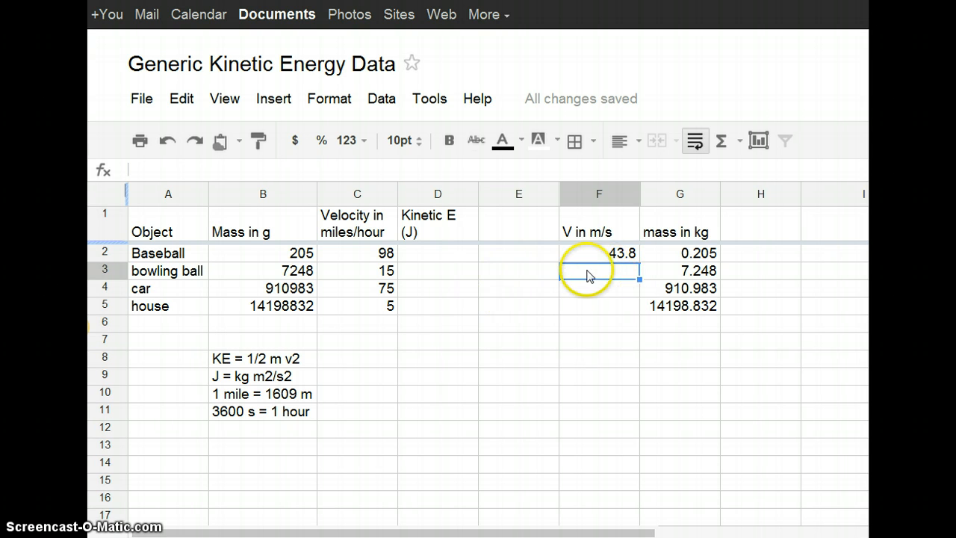
click(595, 256)
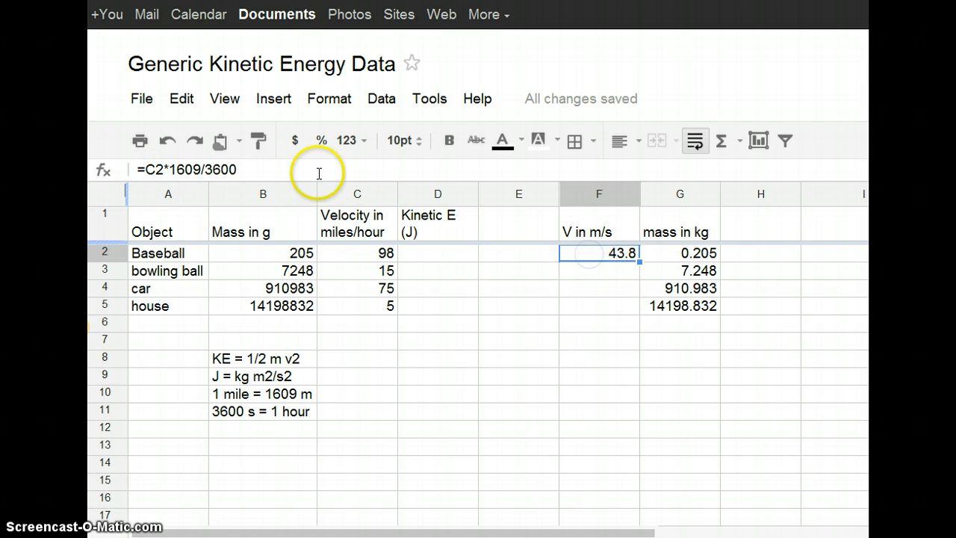
click(184, 103)
click(185, 102)
click(185, 101)
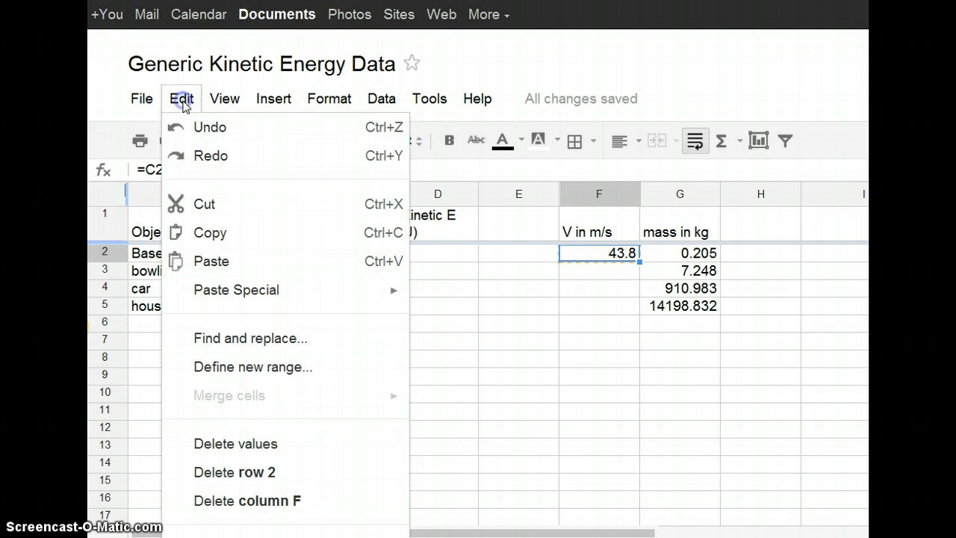
click(582, 271)
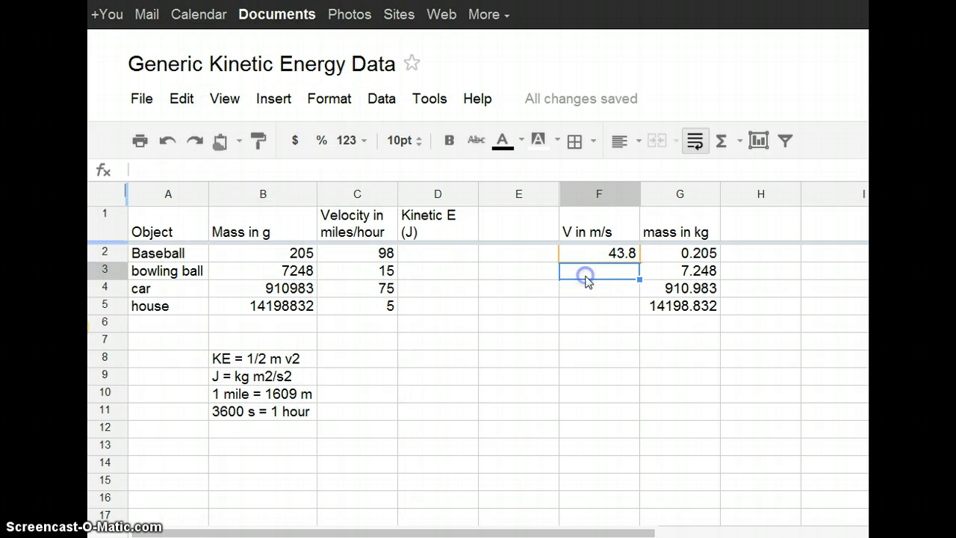
key(shift+Down)
key(shift+Down)
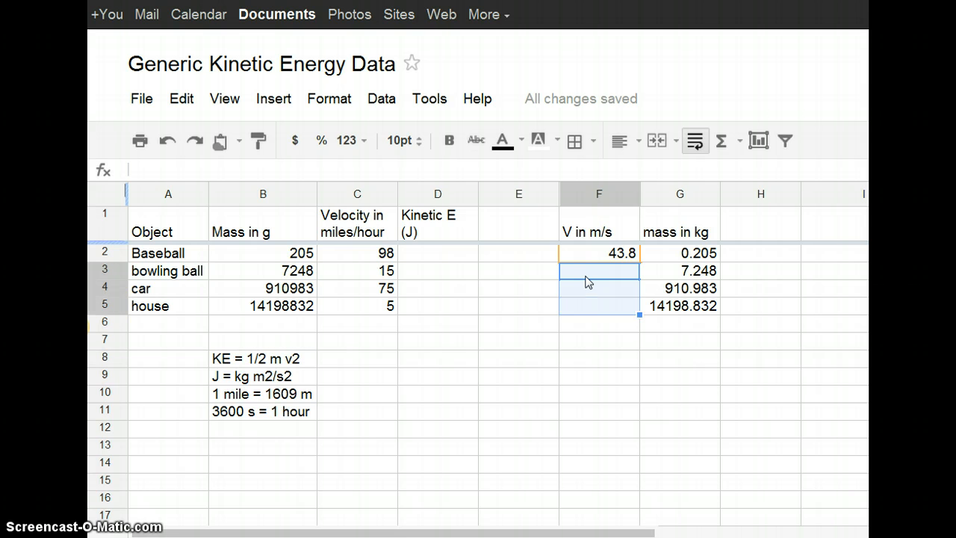
click(185, 100)
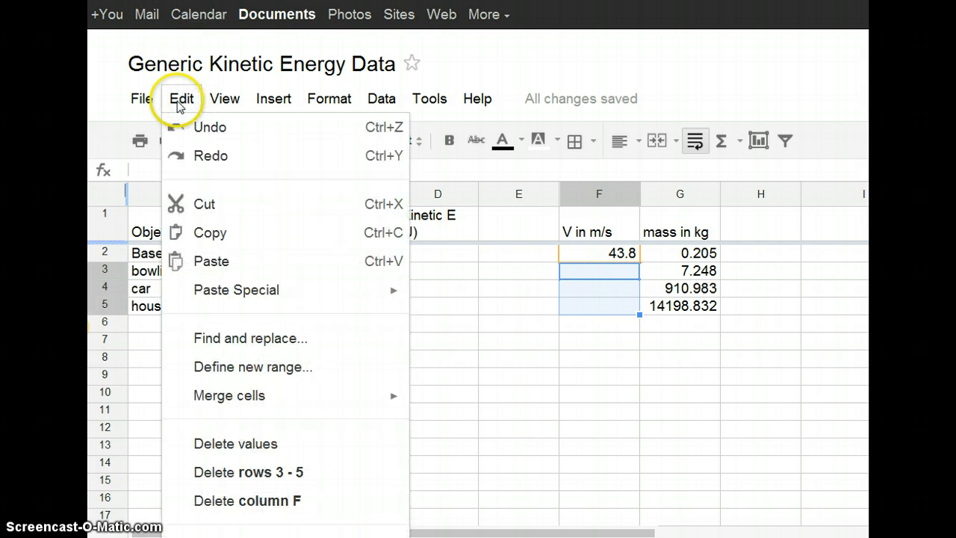
click(249, 261)
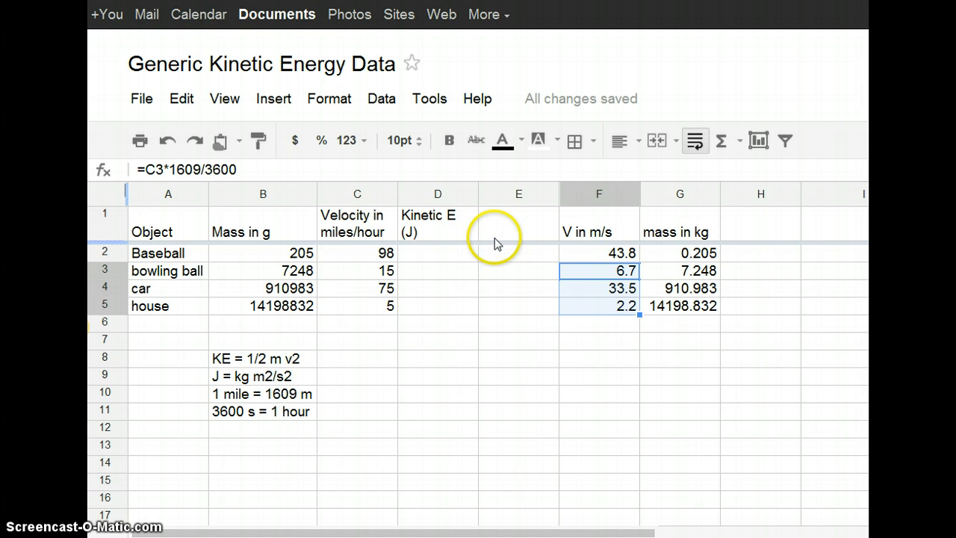
Calculate the baseball's kinetic energy in cell D2 with the formula =0.5*G2*F2*F2
click(431, 257)
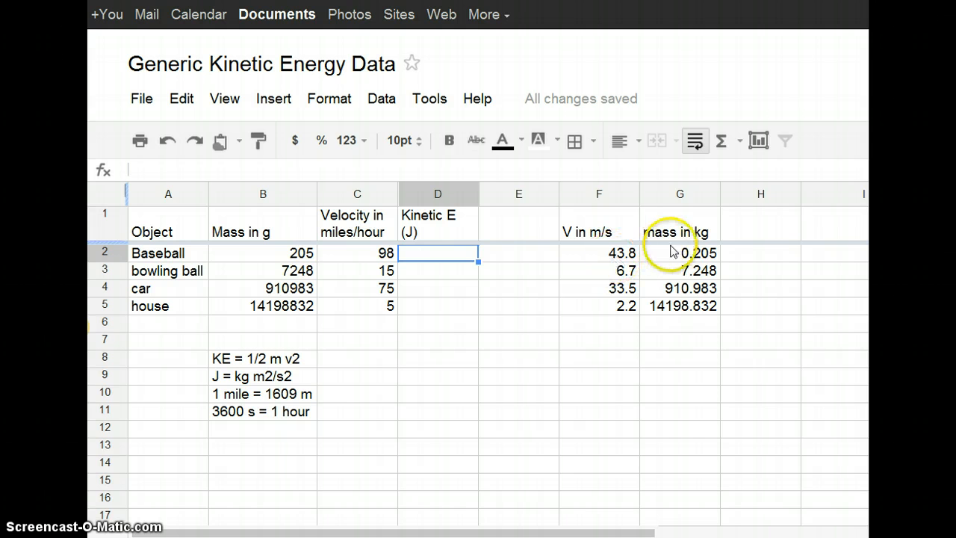
click(446, 257)
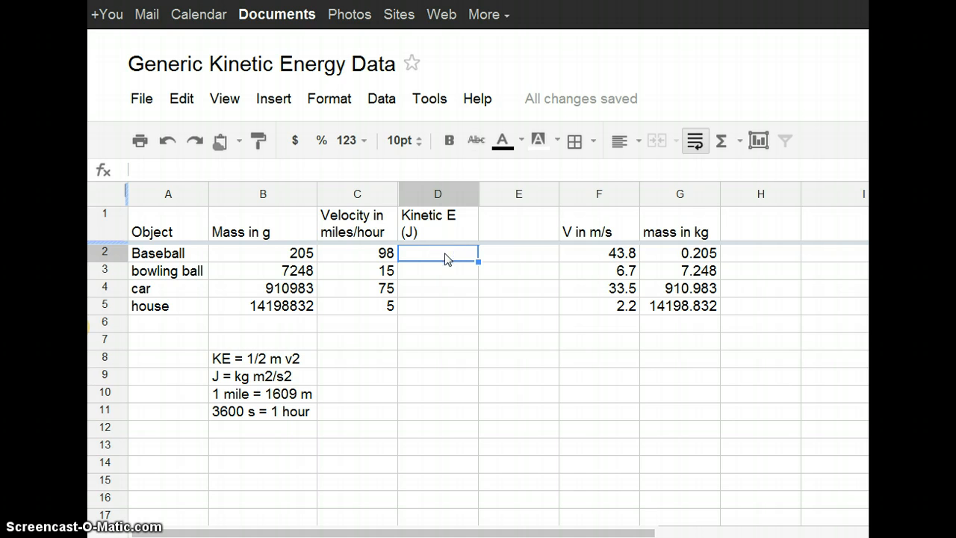
click(175, 170)
text(=)
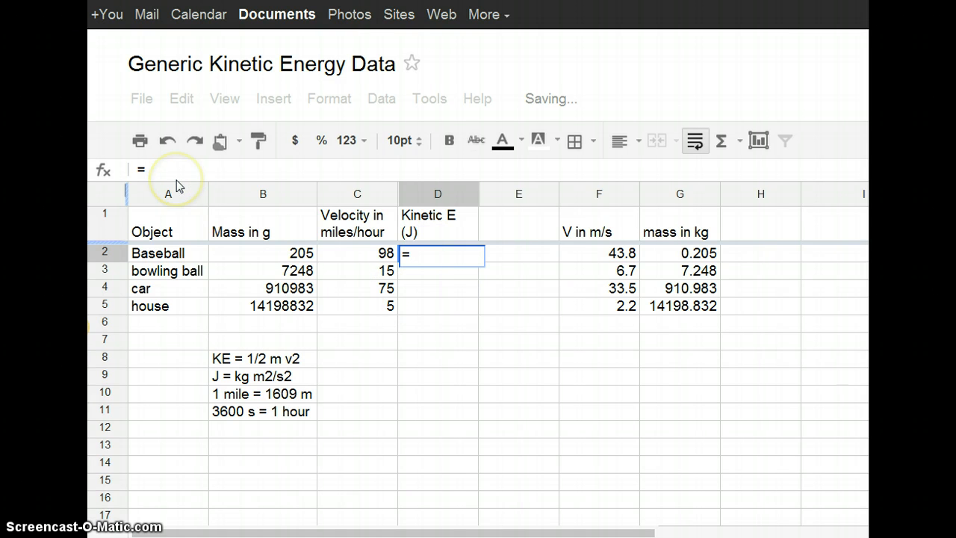
text(0.5*)
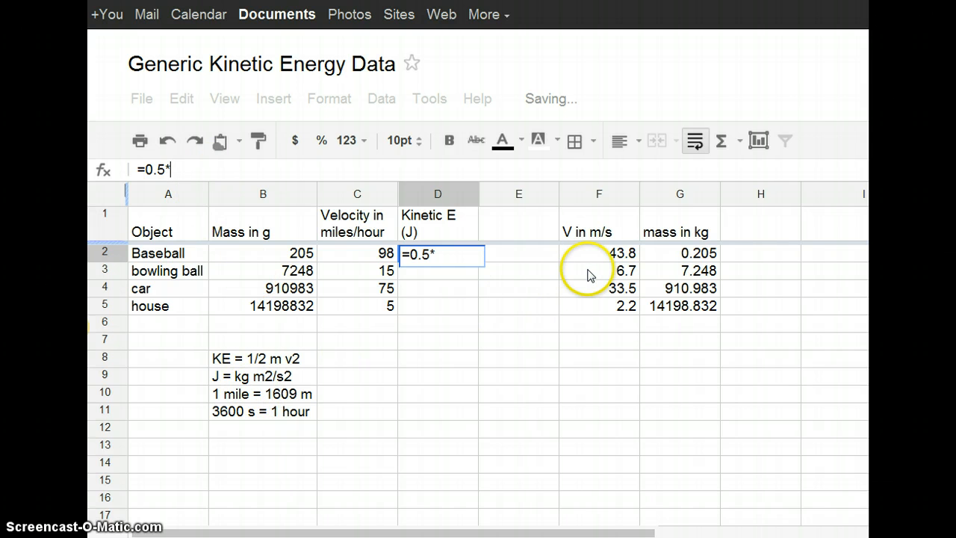
click(696, 255)
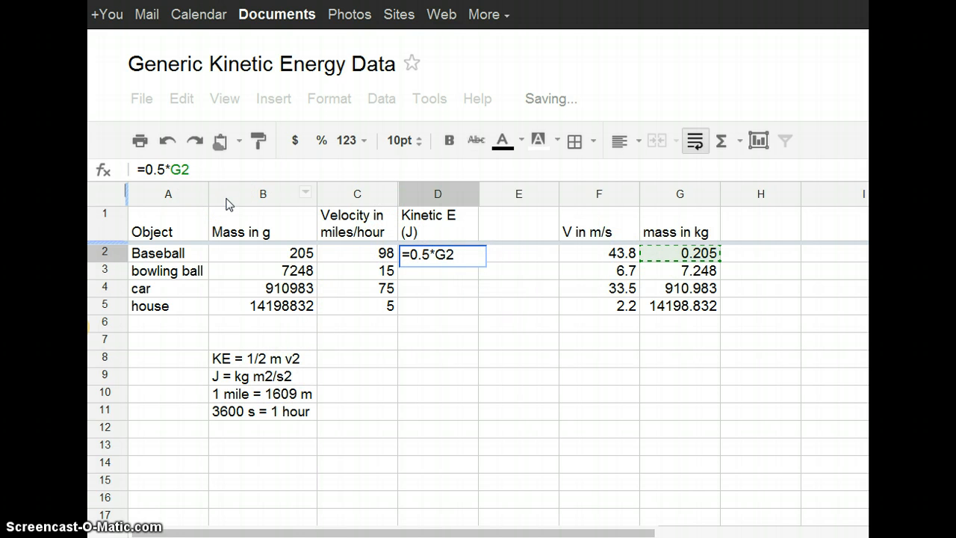
click(597, 256)
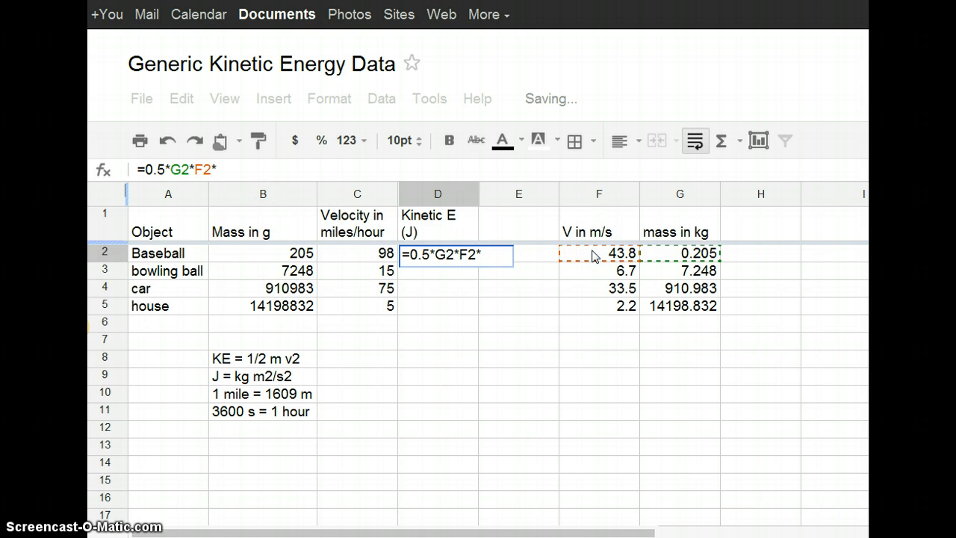
text(F2)
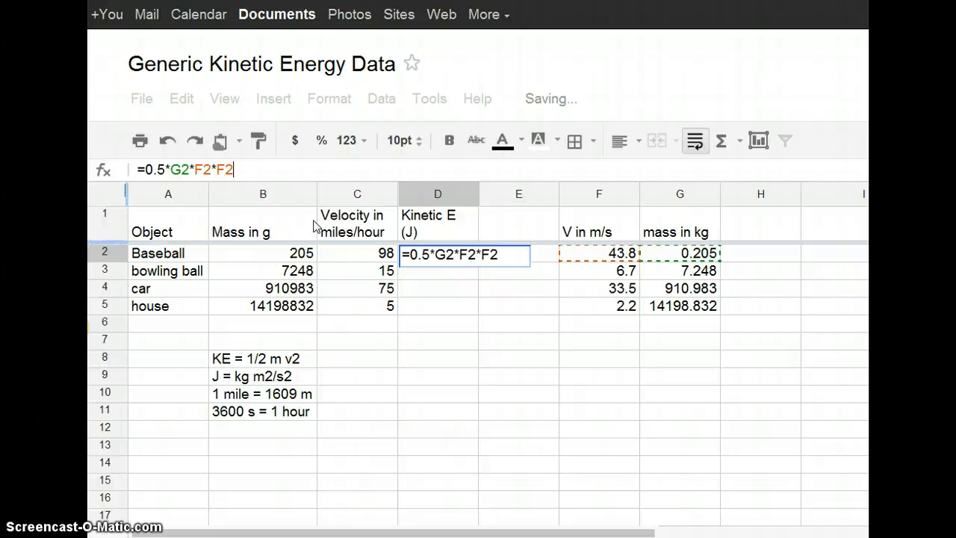
key(Return)
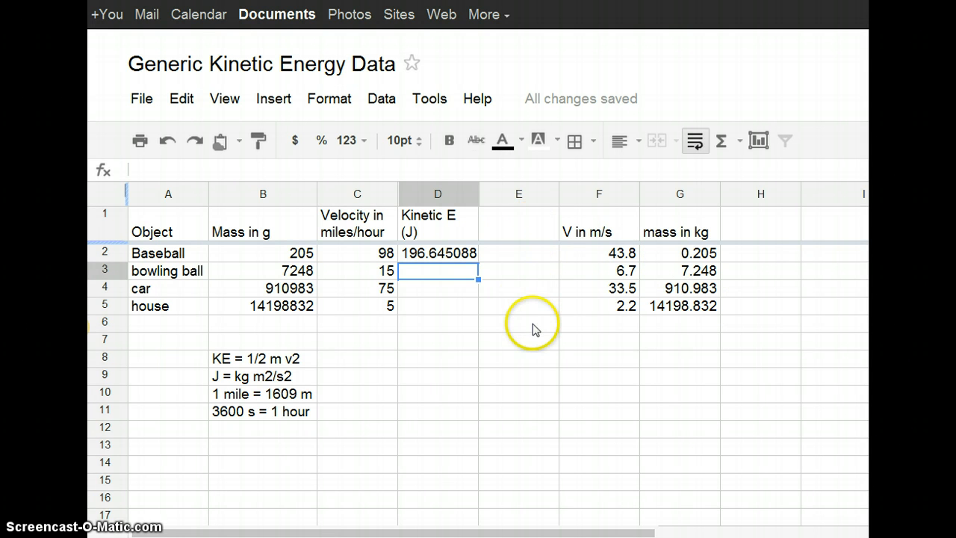
click(423, 255)
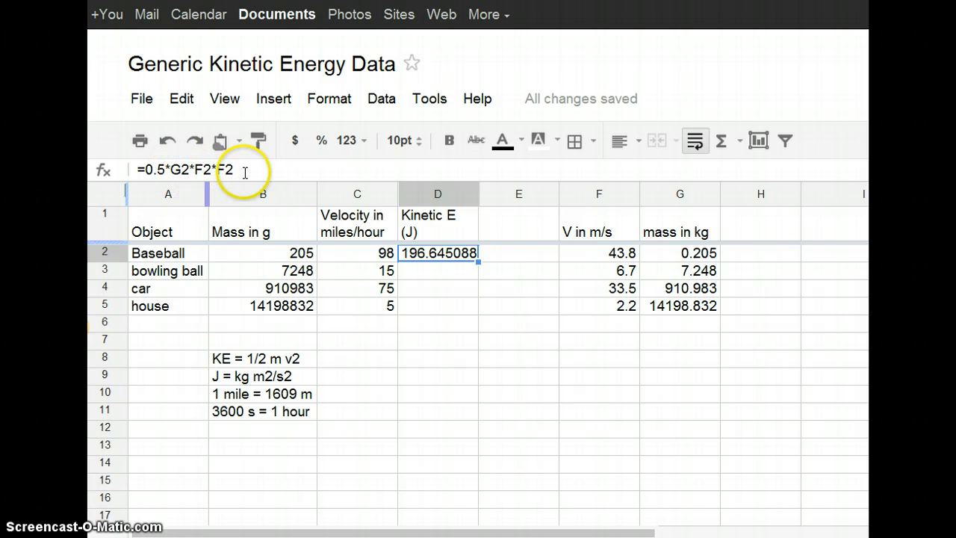
right_click(450, 257)
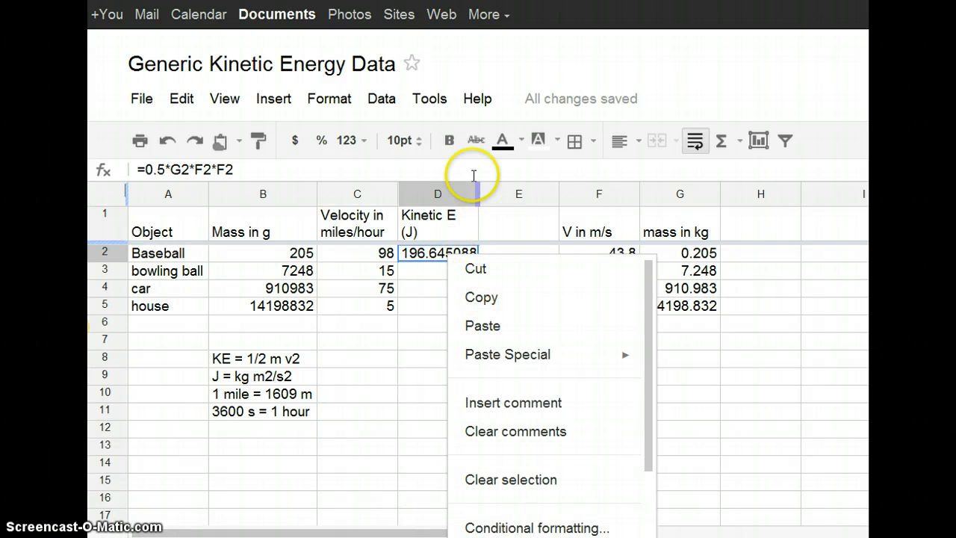
click(329, 98)
mouse_move(484, 137)
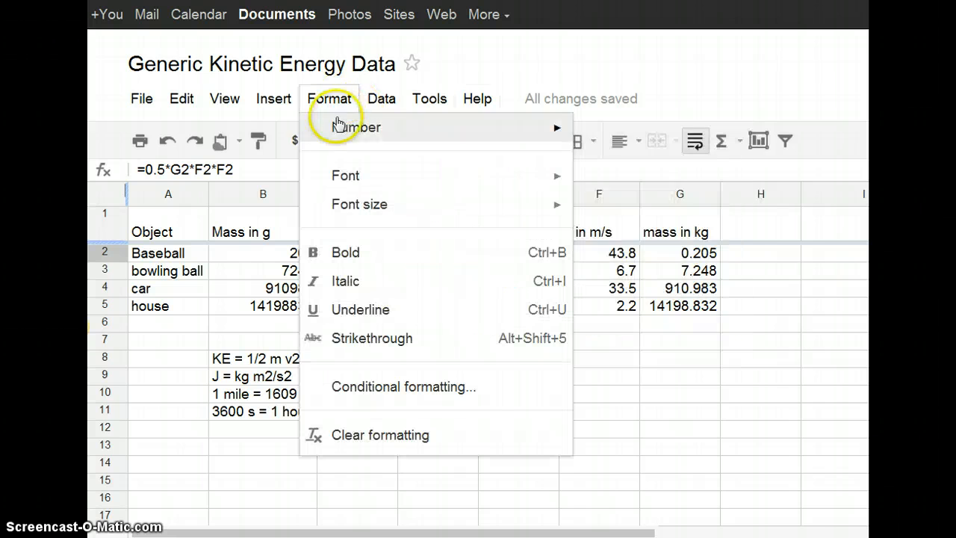
mouse_move(337, 127)
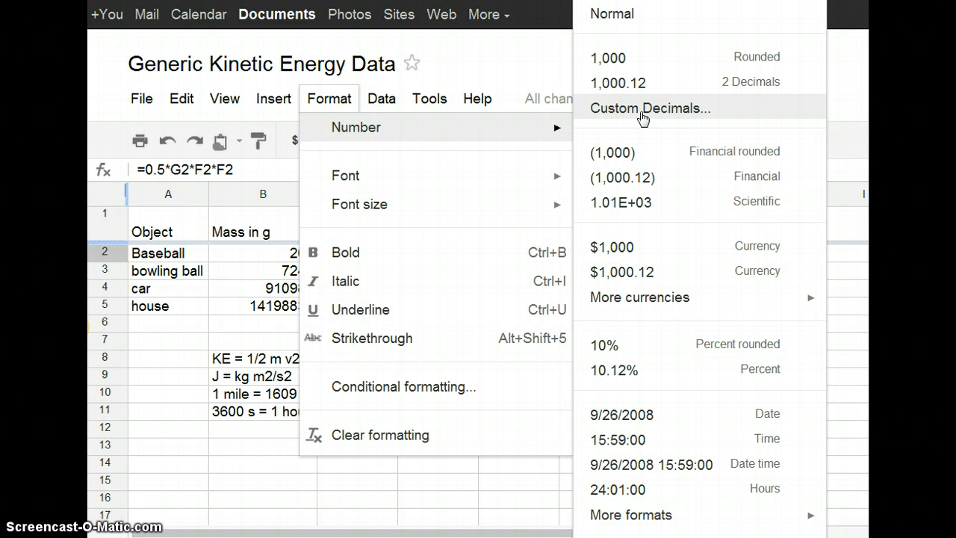
click(329, 99)
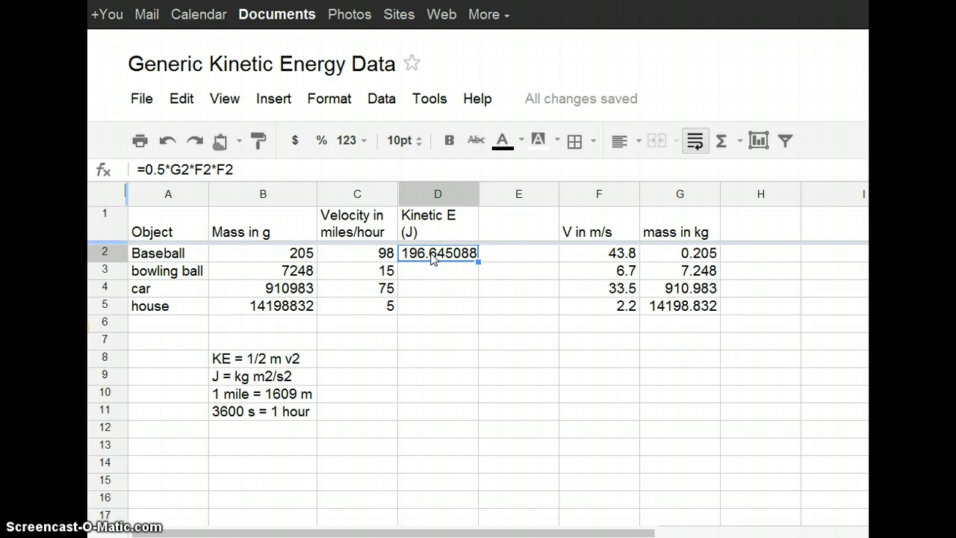
Copy the baseball's kinetic energy formula in D2 and paste it into D3:D5 for the bowling ball, car and house
click(181, 99)
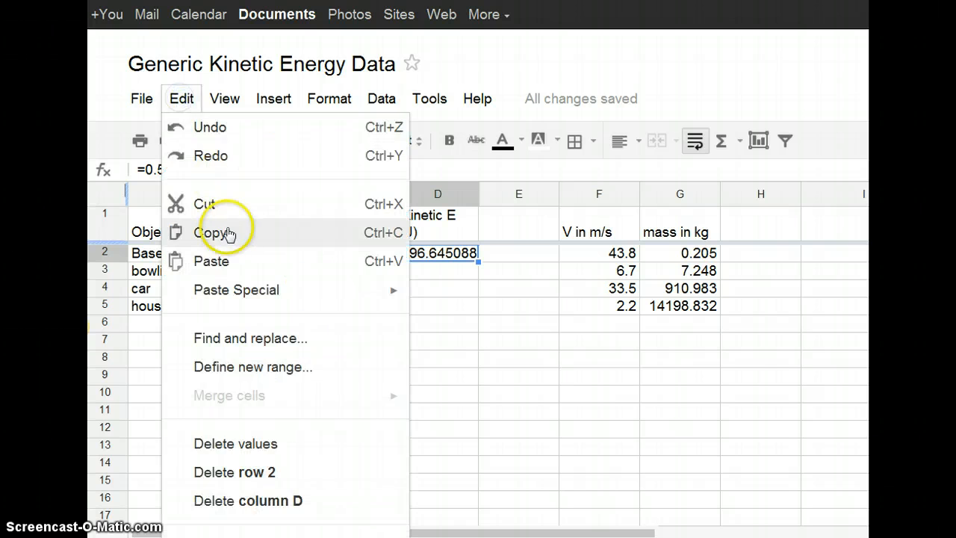
click(224, 234)
drag(411, 272, 420, 309)
click(186, 101)
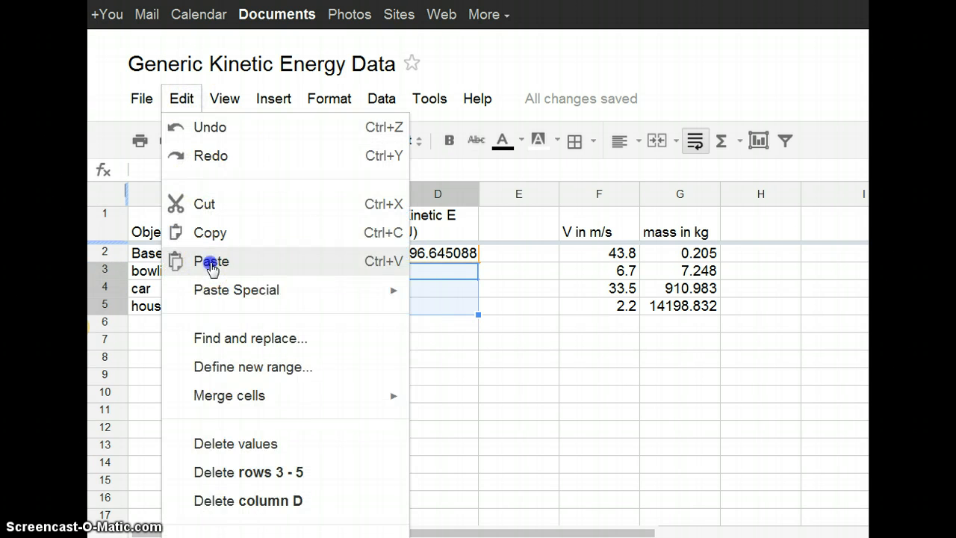
click(211, 263)
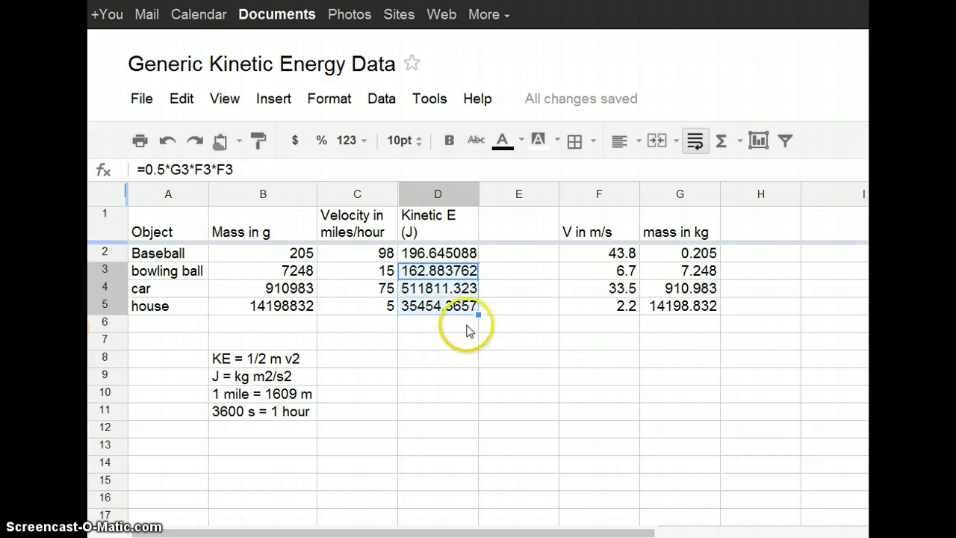
click(501, 196)
click(182, 98)
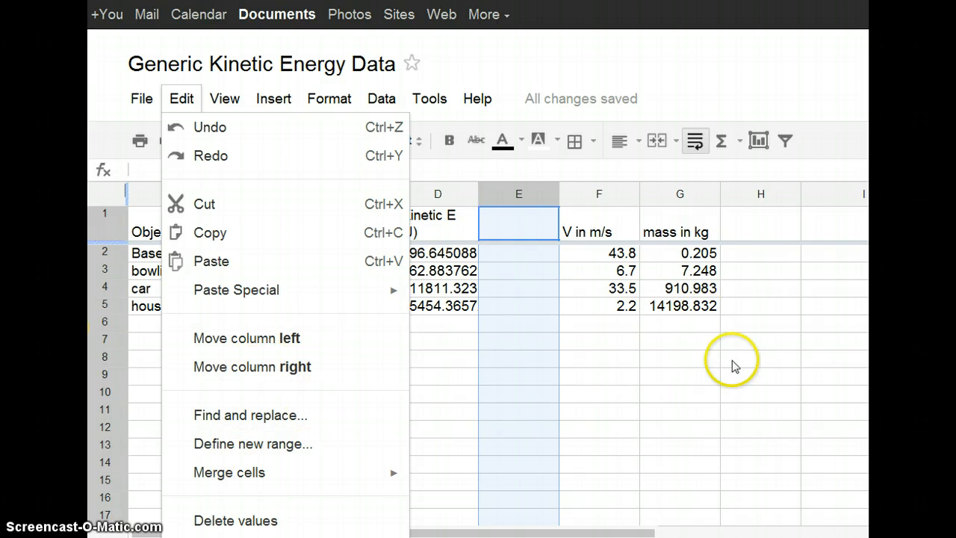
click(511, 202)
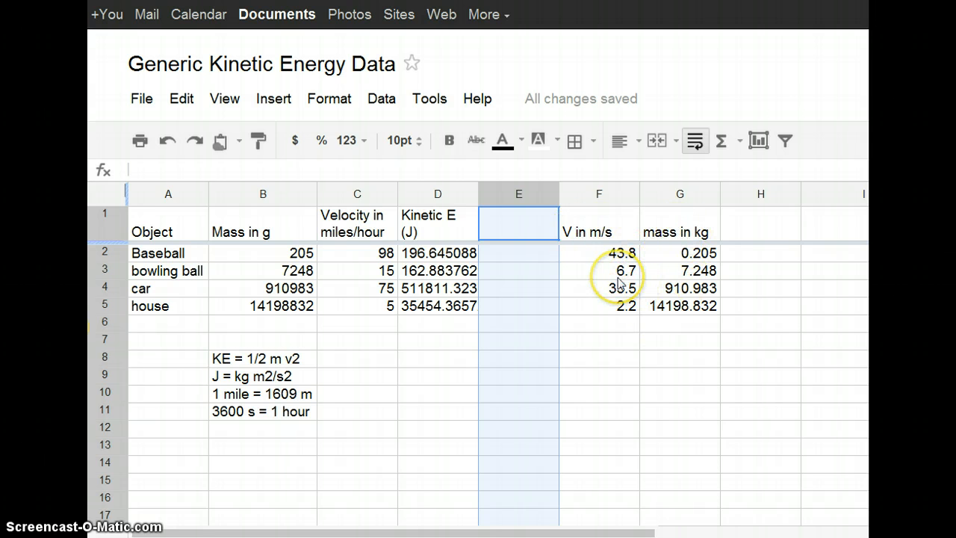
Delete the formula and unit conversion notes below the table in B8:B12
click(232, 362)
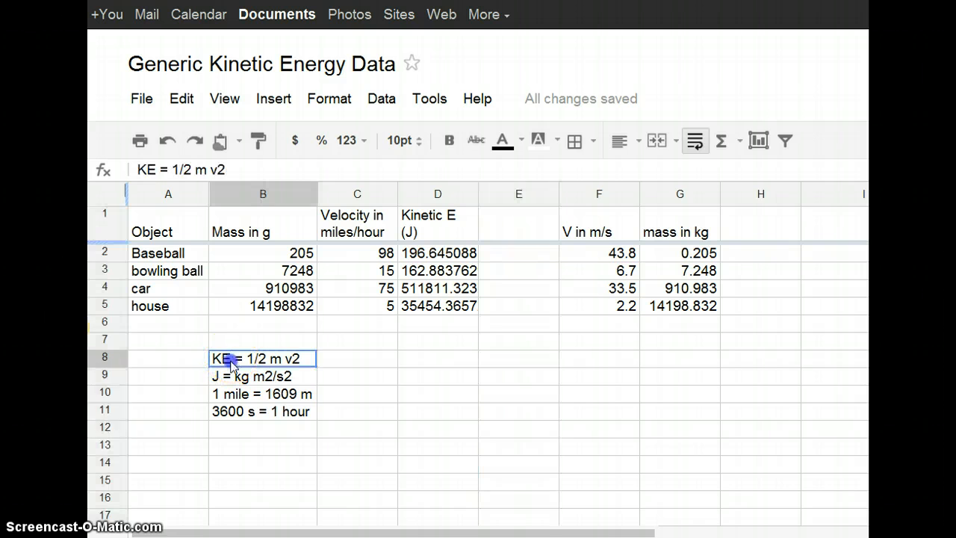
drag(232, 361, 262, 433)
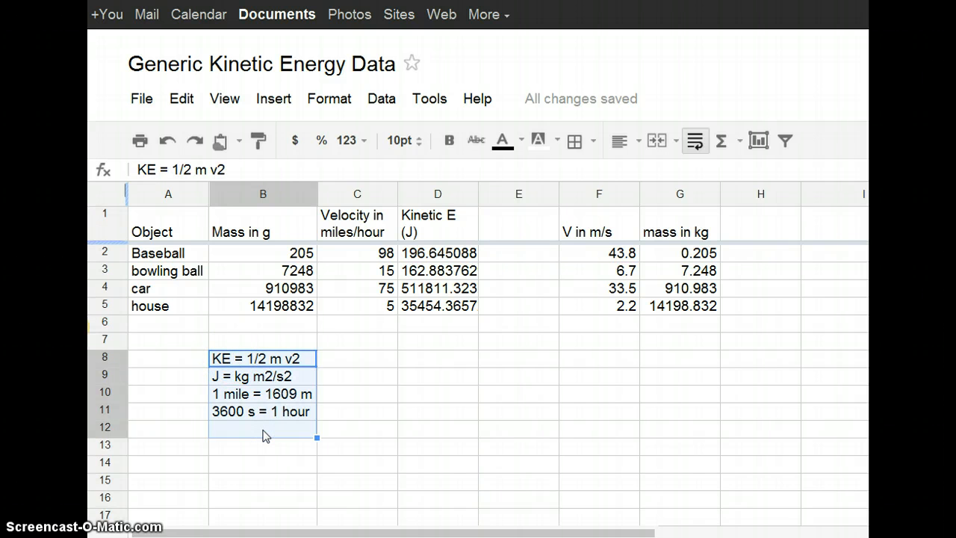
key(Delete)
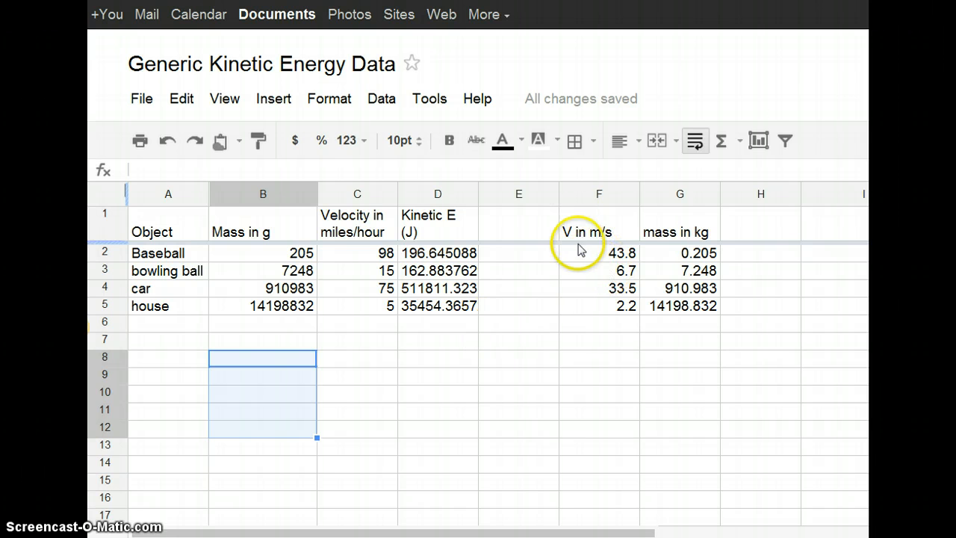
Clear the converted velocities in F2:F5, and undo that deletion
click(603, 257)
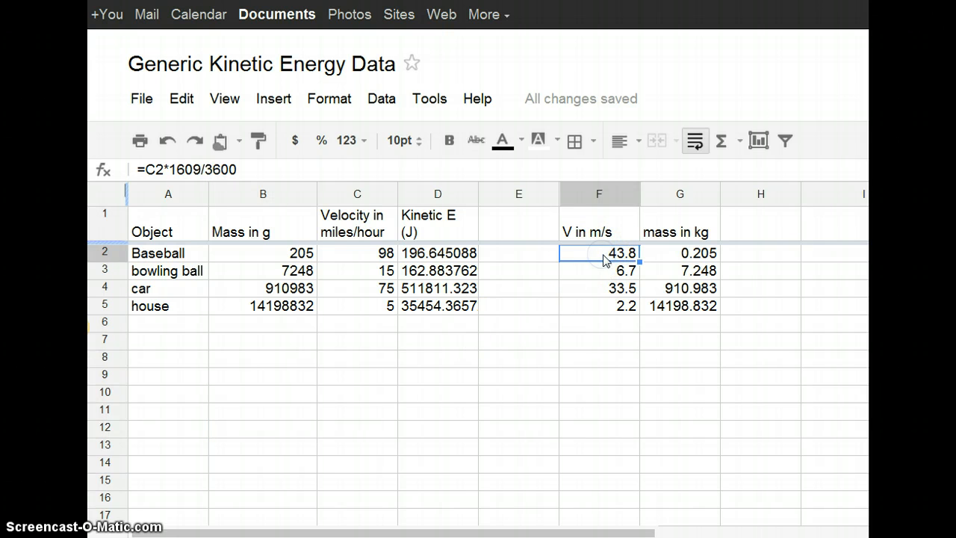
drag(604, 257, 619, 314)
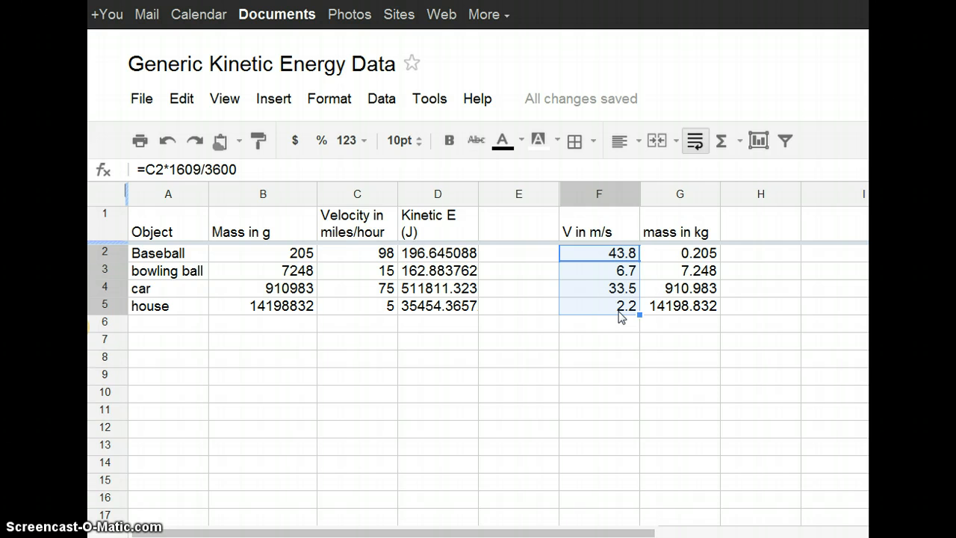
key(Delete)
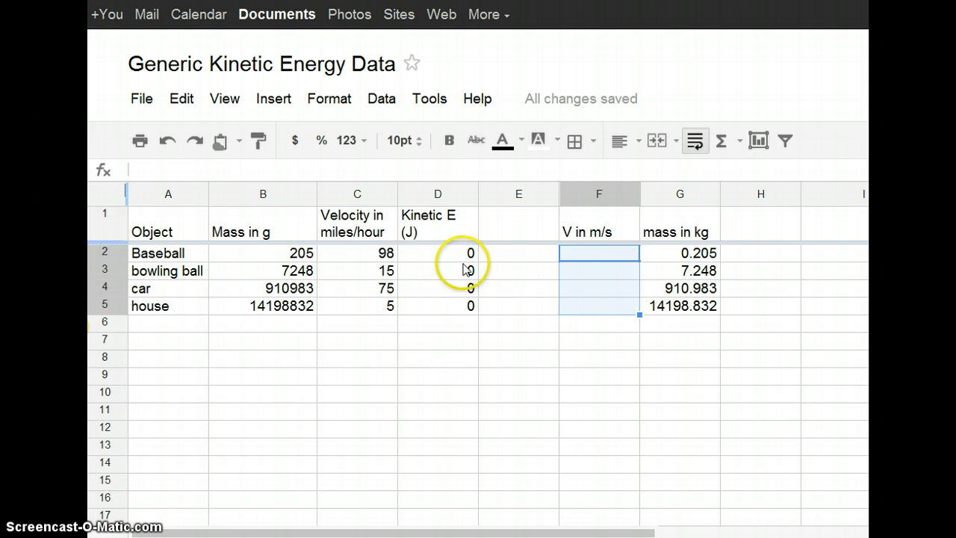
click(182, 98)
click(179, 76)
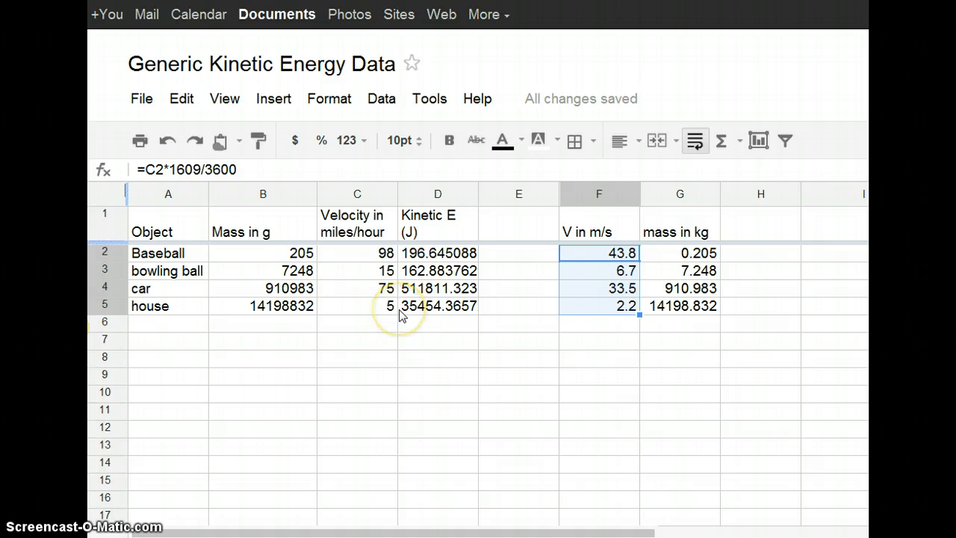
Examine the baseball's kinetic energy formula in cell D2
click(431, 253)
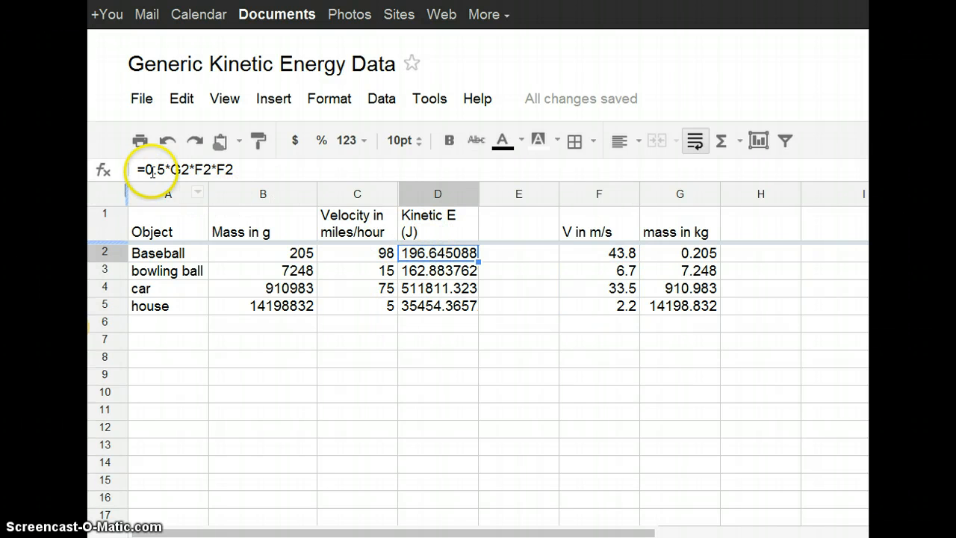